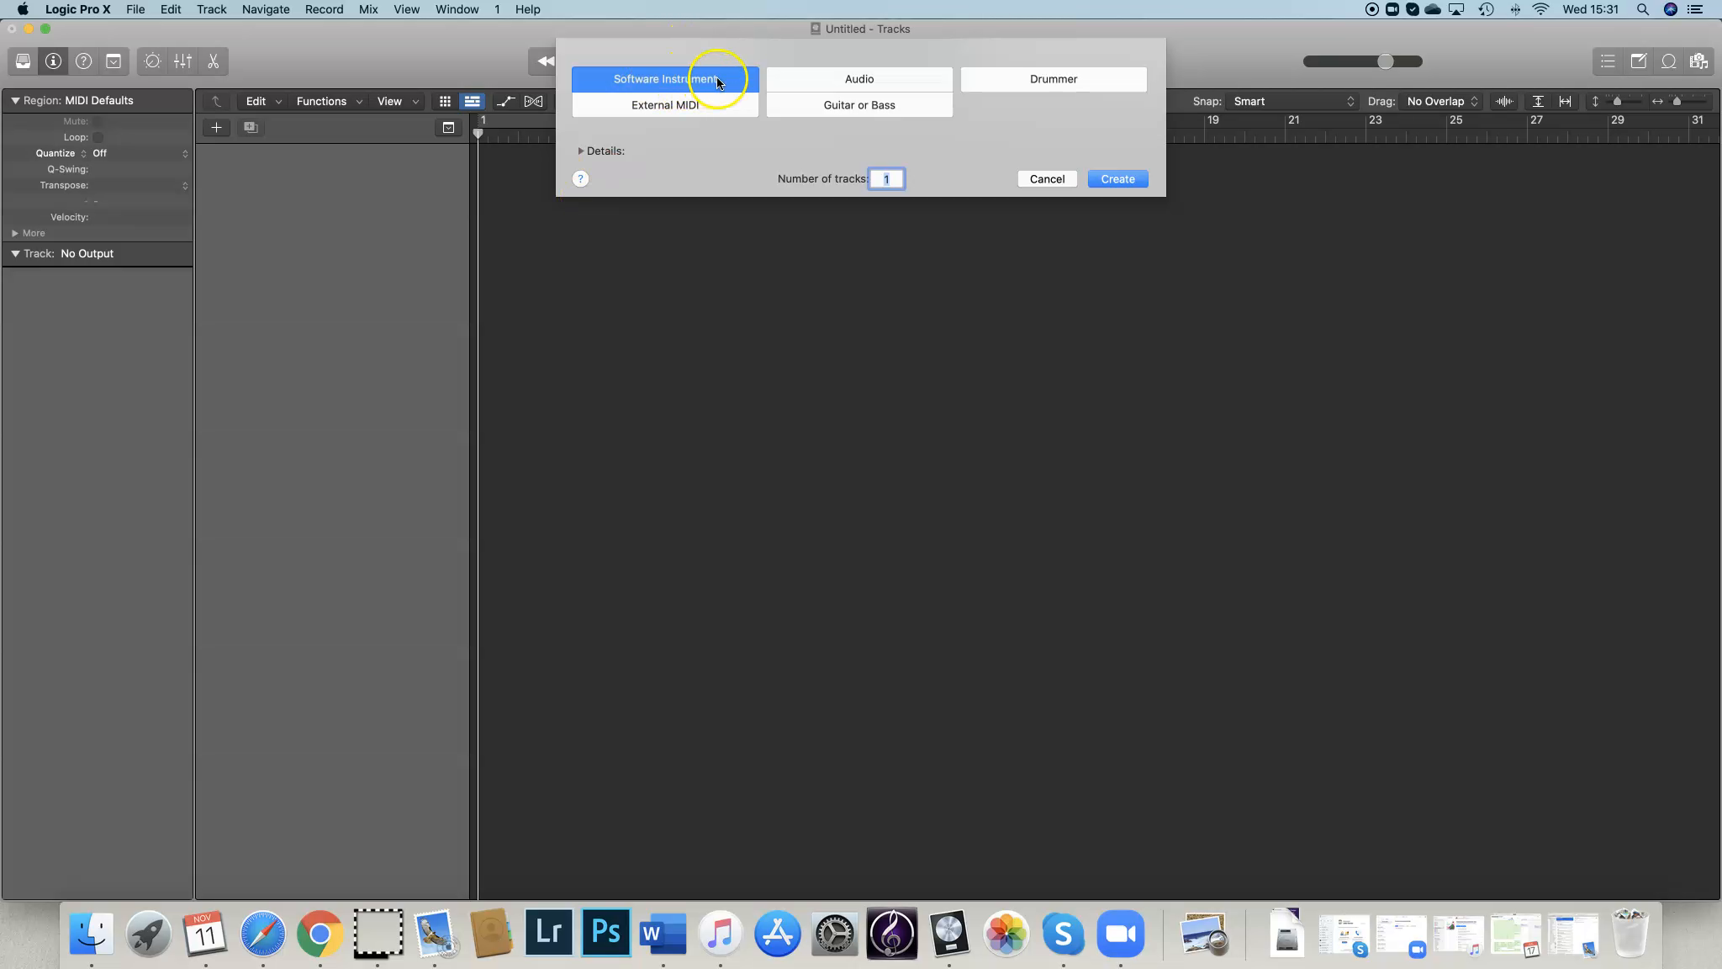
Create one Software Instrument track and hide the Inspector.
click(1130, 180)
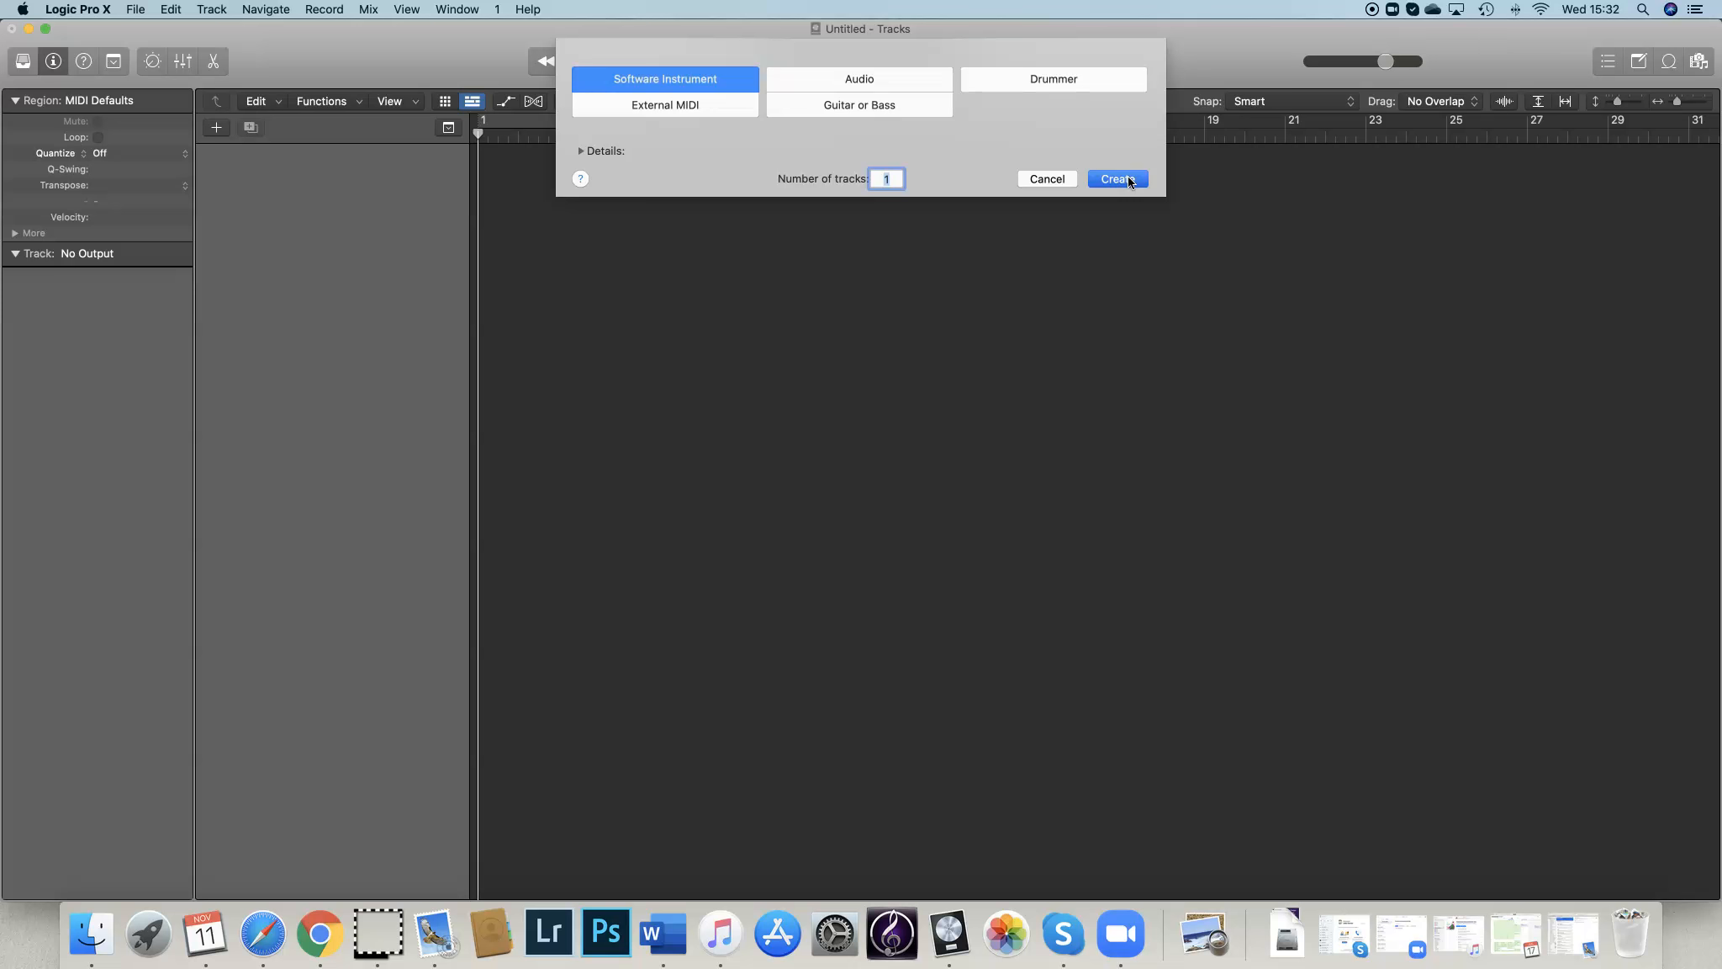
click(1129, 180)
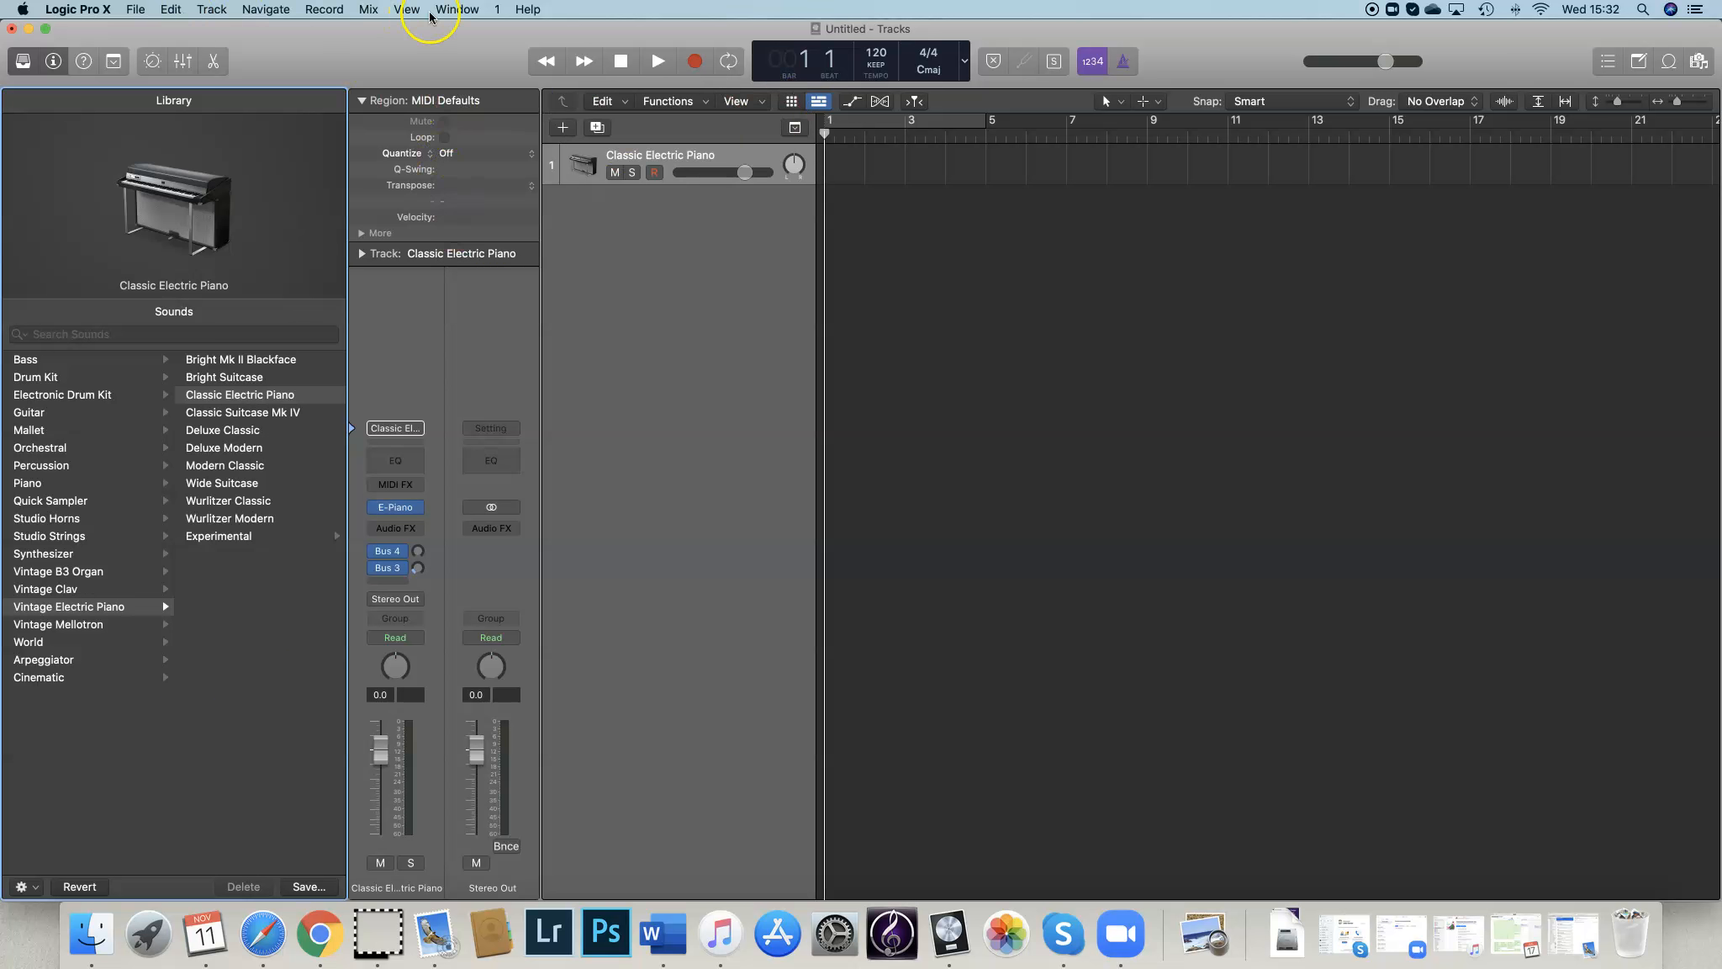
click(408, 10)
click(410, 46)
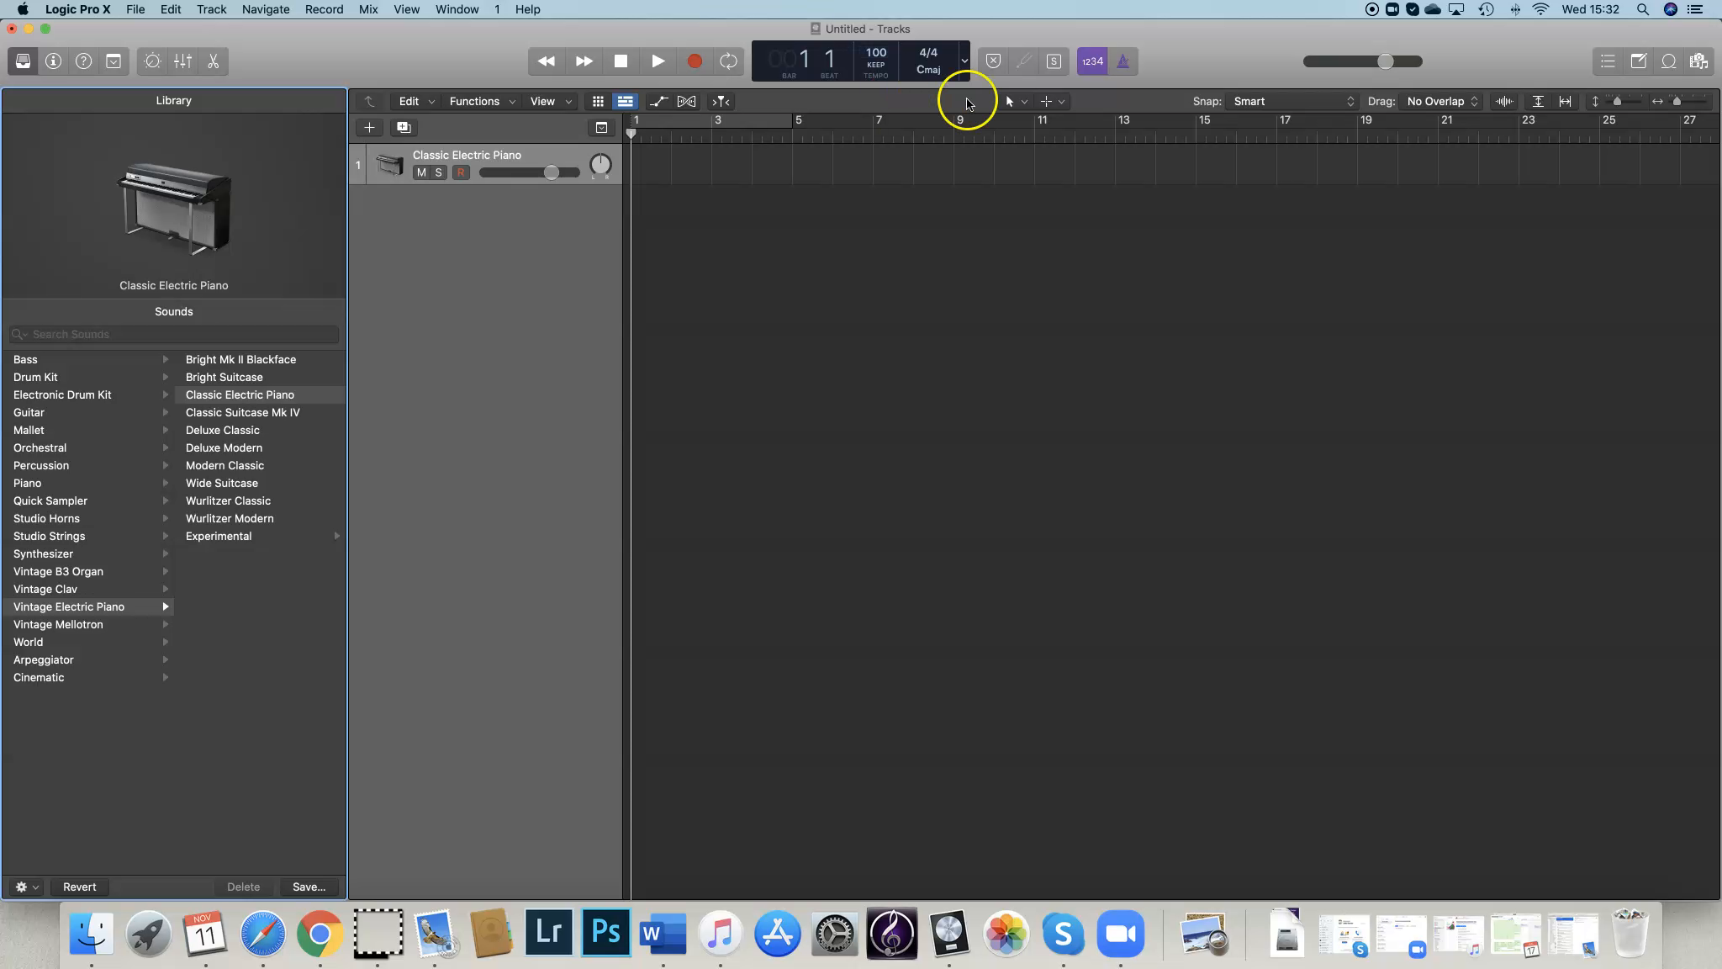
Record a four-bar melody from bar 1 on the Classic Electric Piano track with the metronome on.
click(1123, 62)
click(1125, 62)
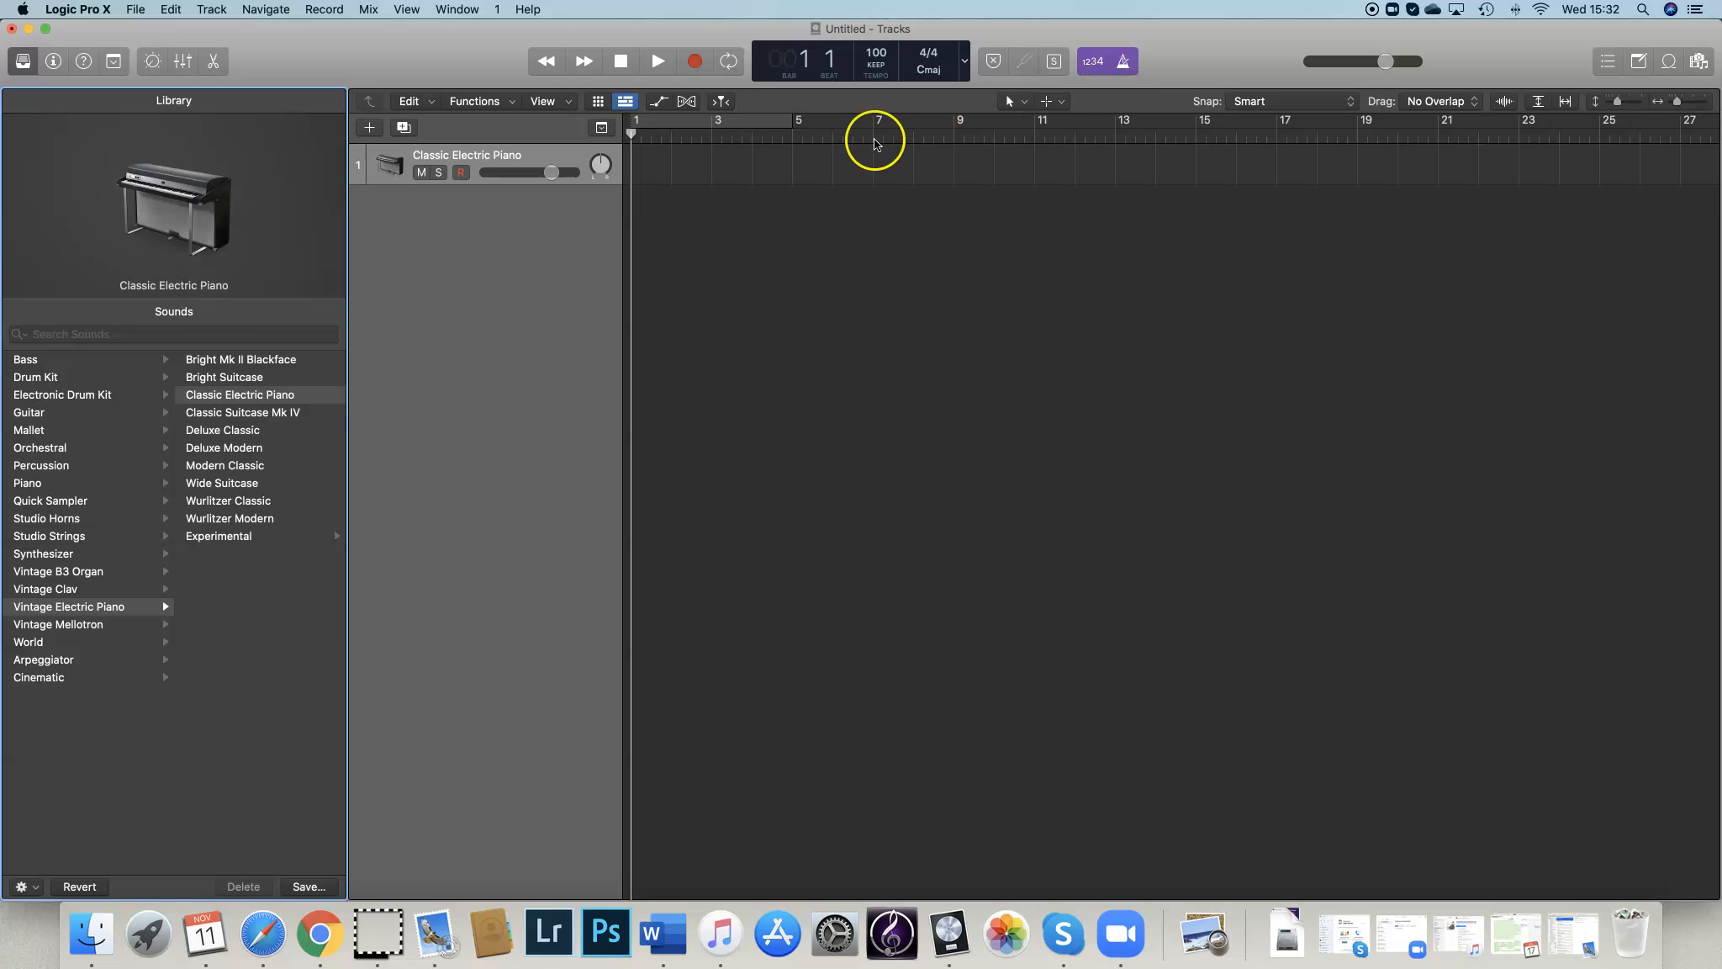
click(695, 63)
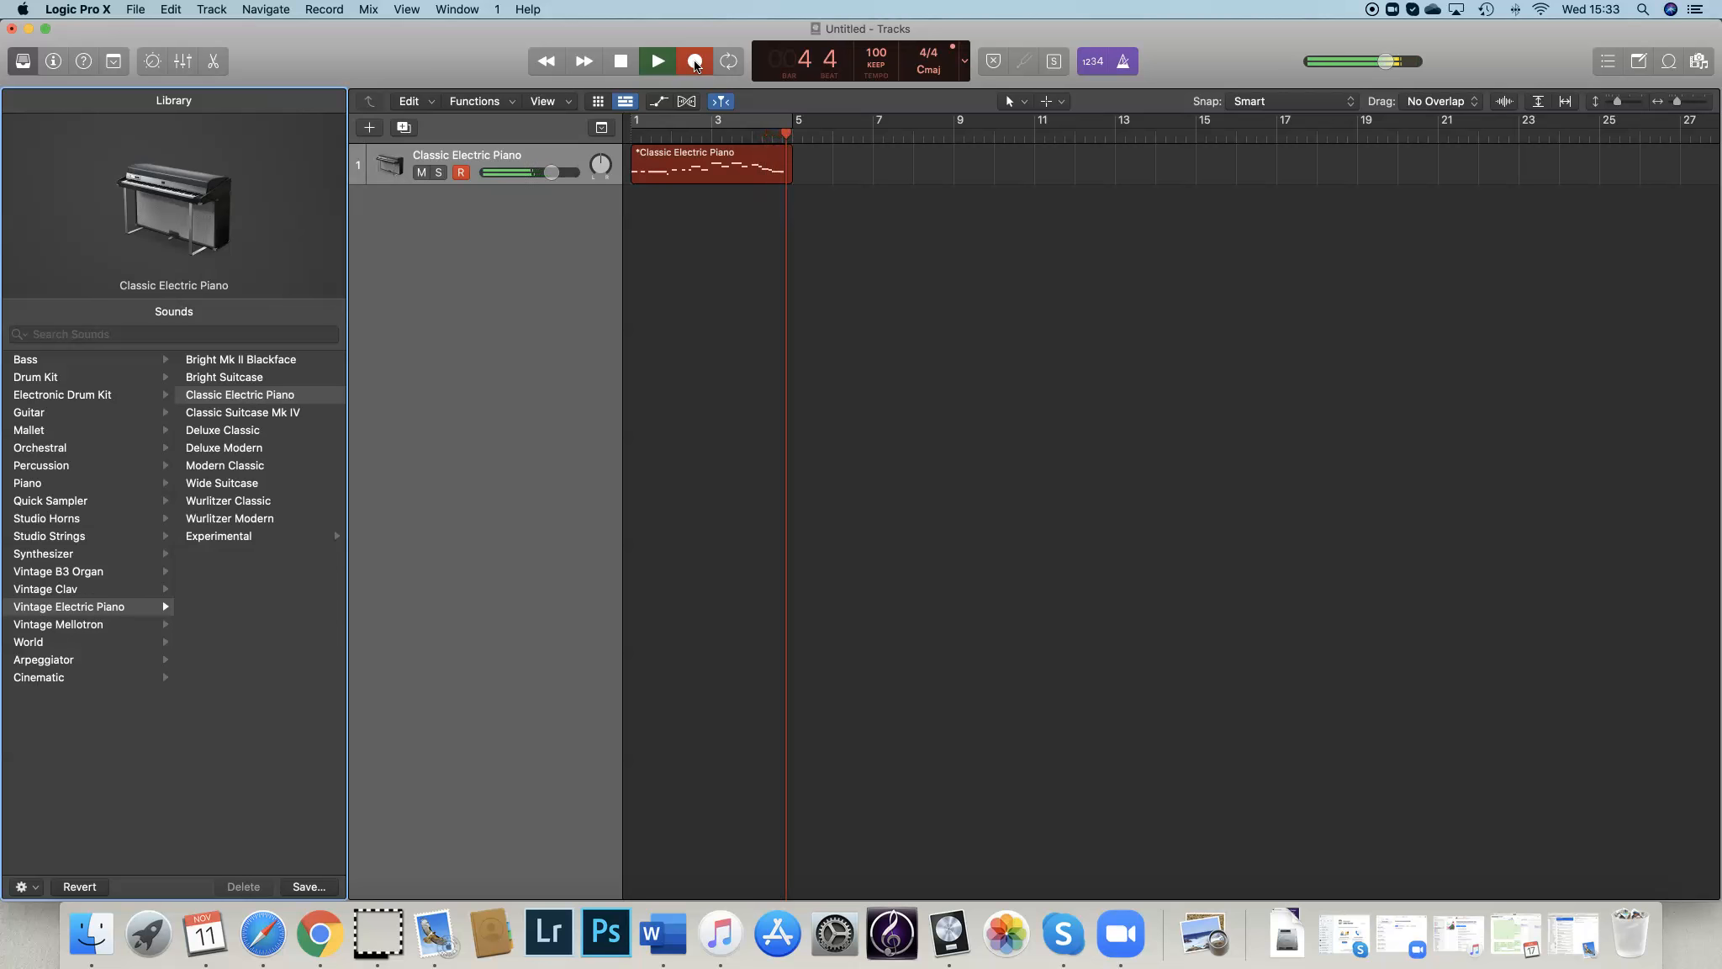
click(620, 61)
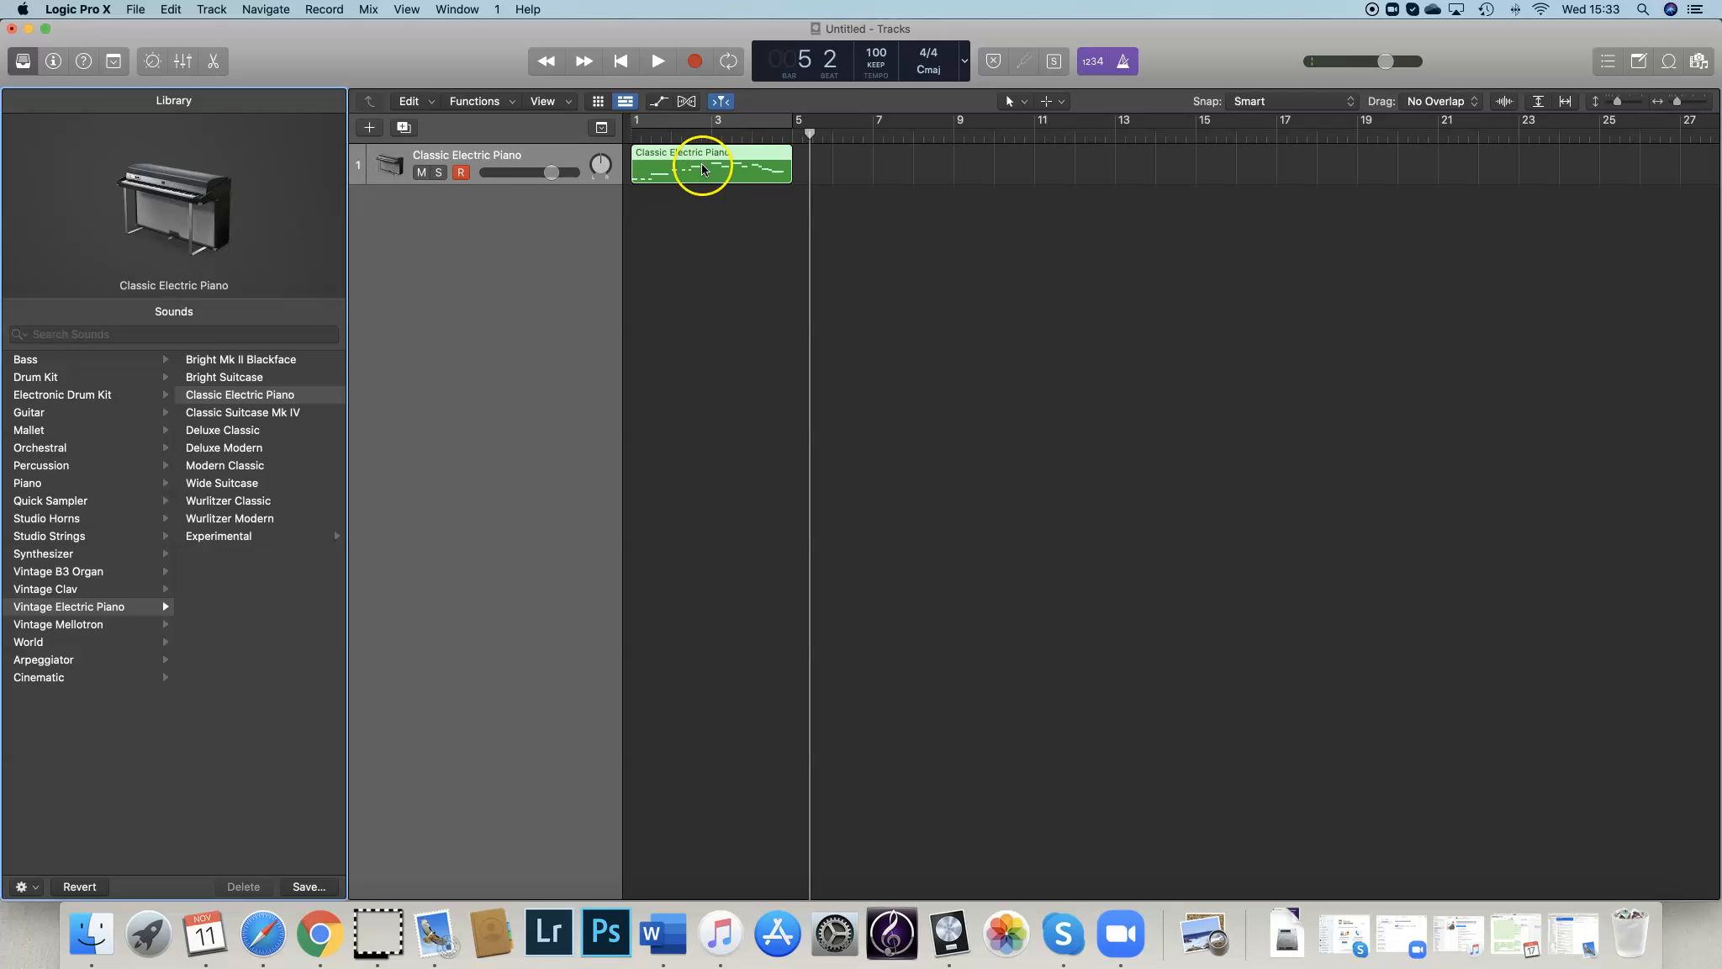
Open the recorded region in the Piano Roll, with the editor enlarged and its notes magnified horizontally.
drag(707, 168, 725, 168)
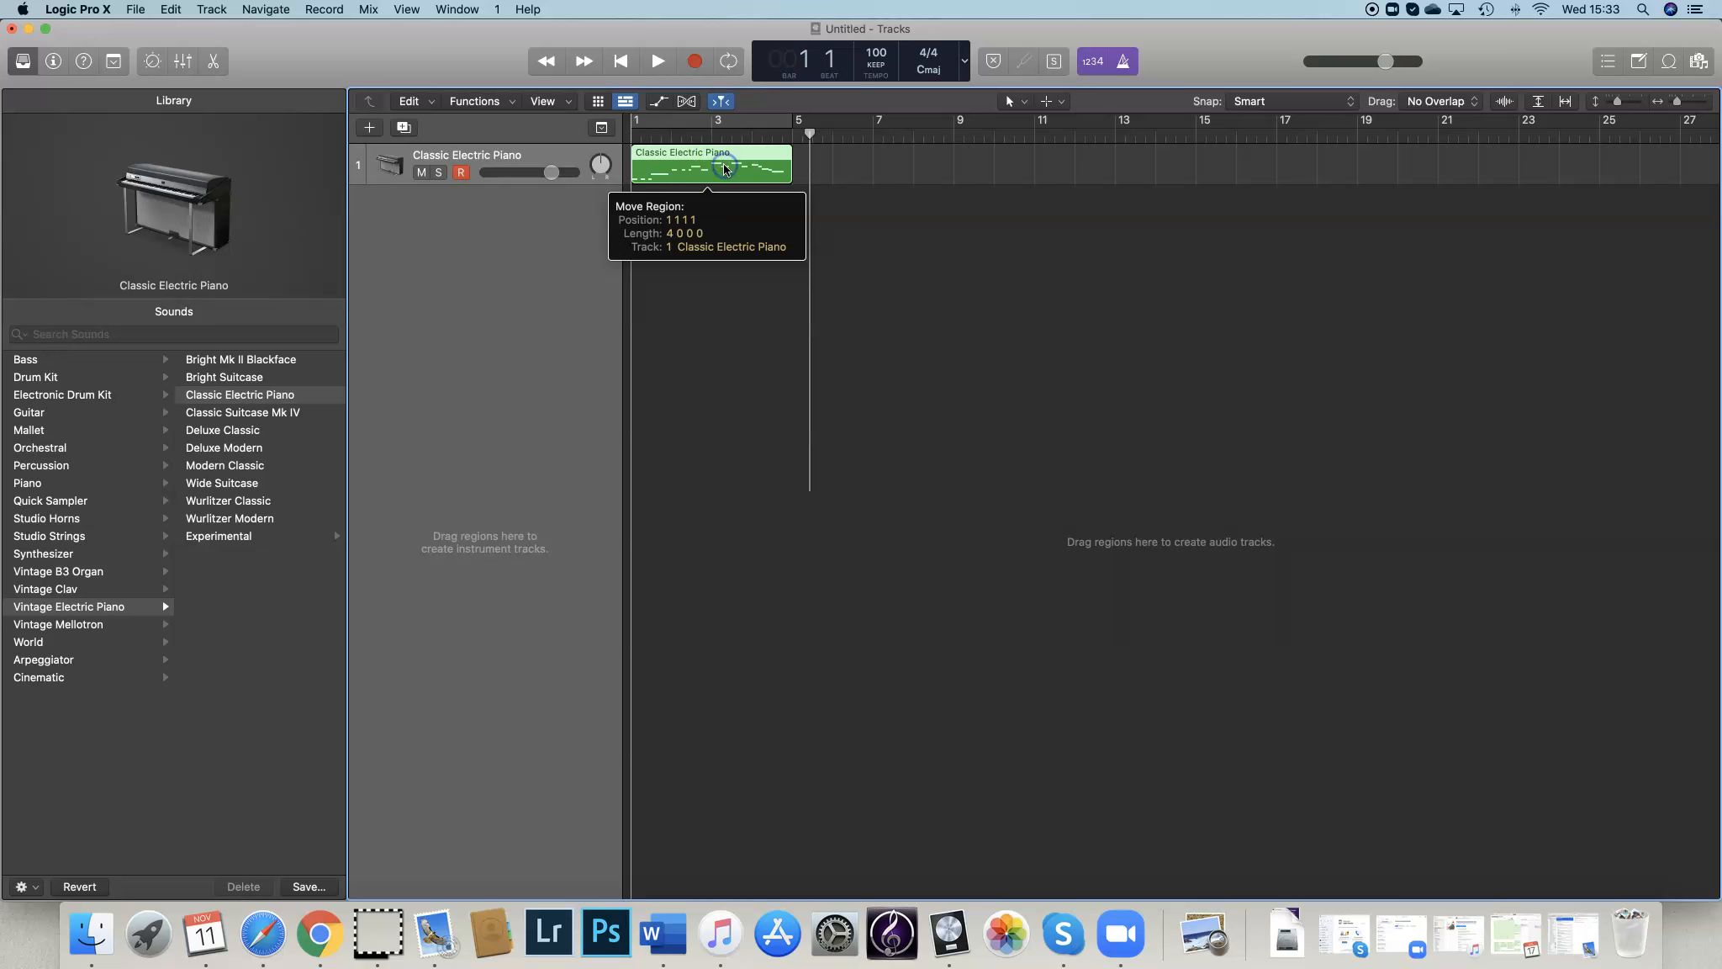
double_click(724, 166)
double_click(726, 170)
double_click(726, 170)
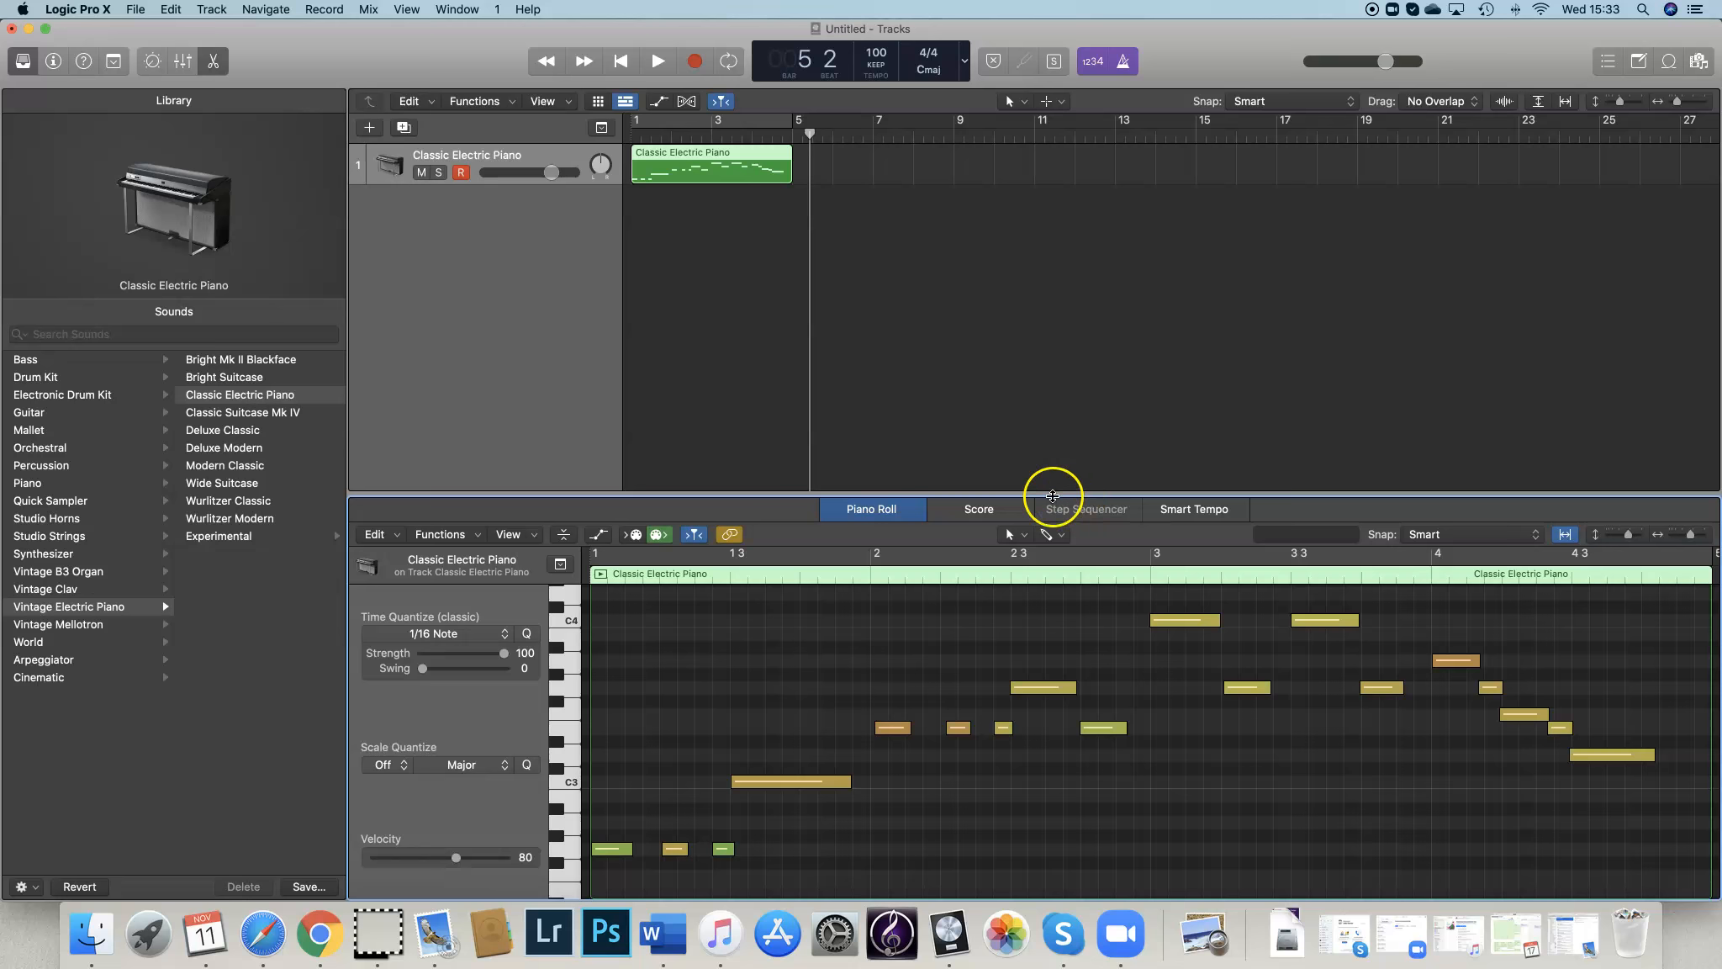
drag(1043, 494, 1043, 397)
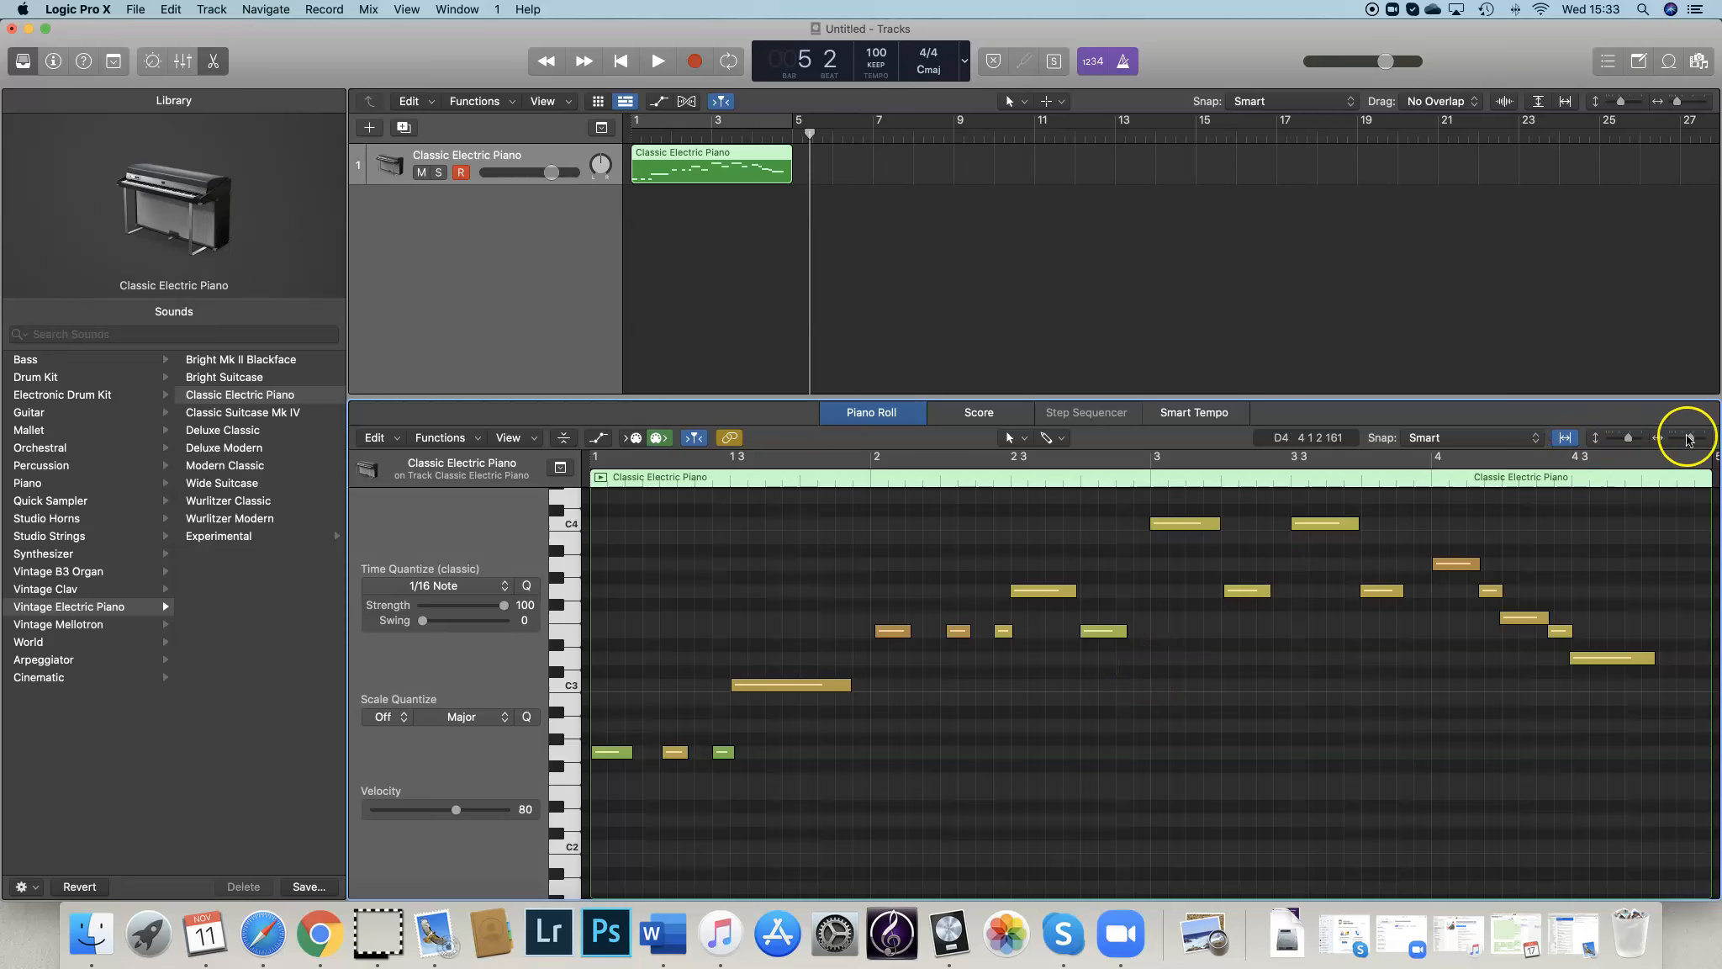
drag(1692, 442, 1693, 442)
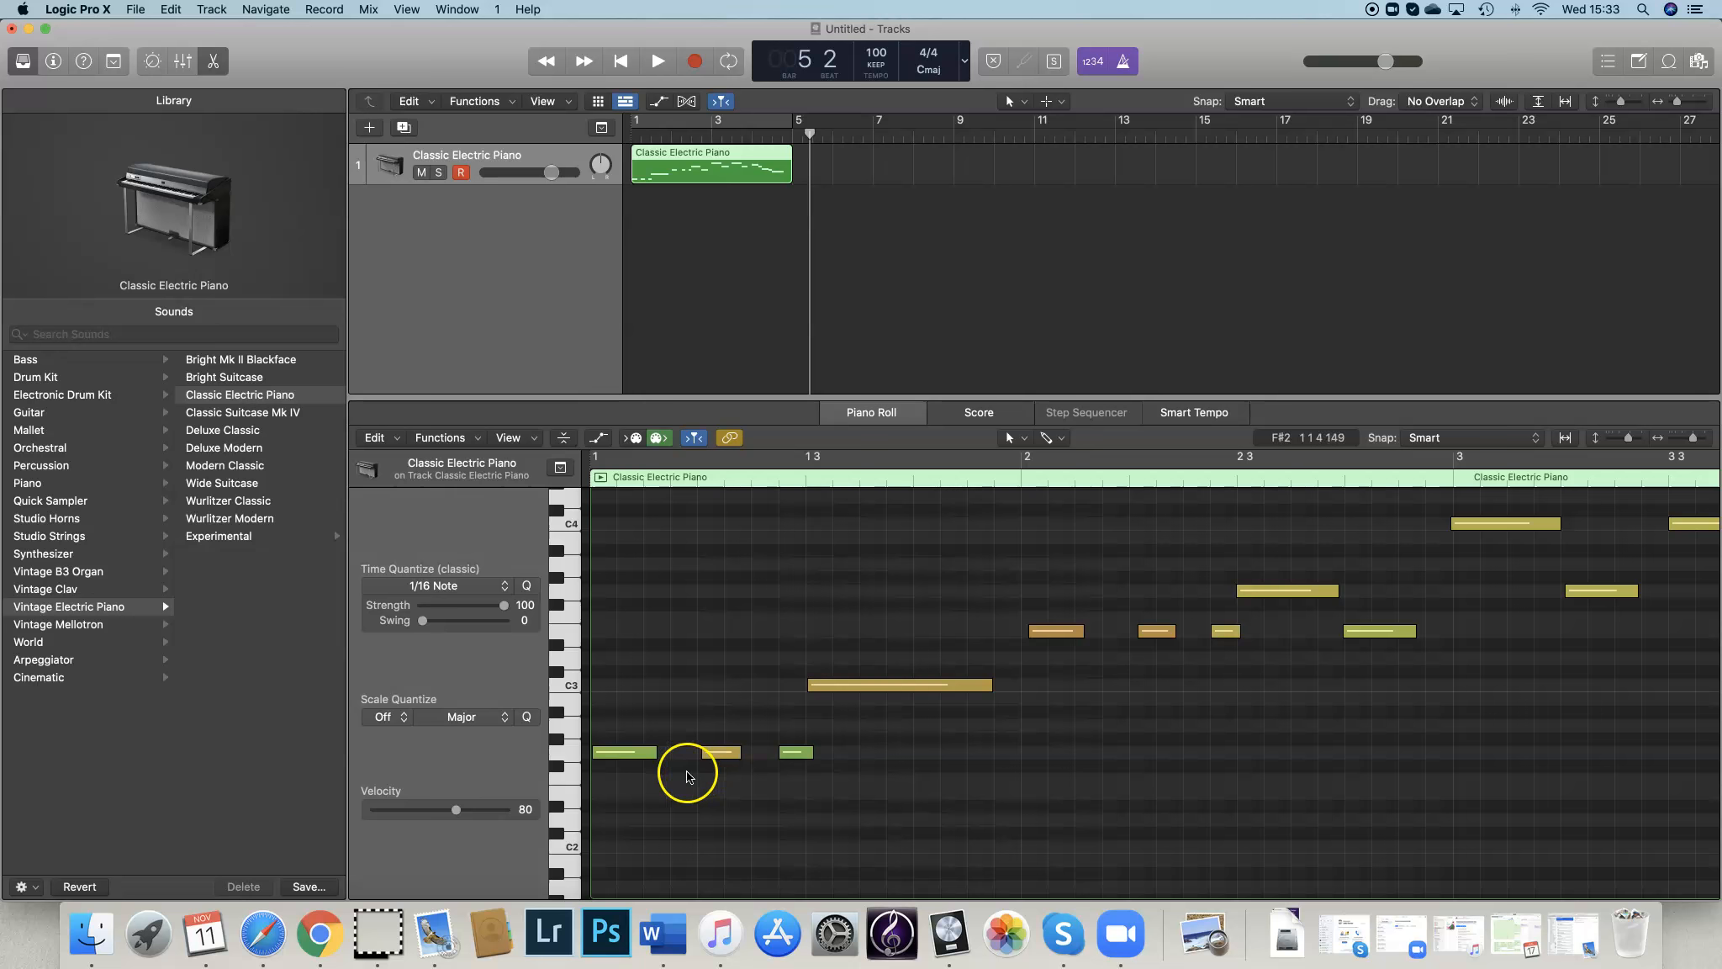
Align the starts and ends of the notes in bars 1 and 2 to the grid, giving the first G2 note length 0 0 3 0.
drag(595, 755, 669, 755)
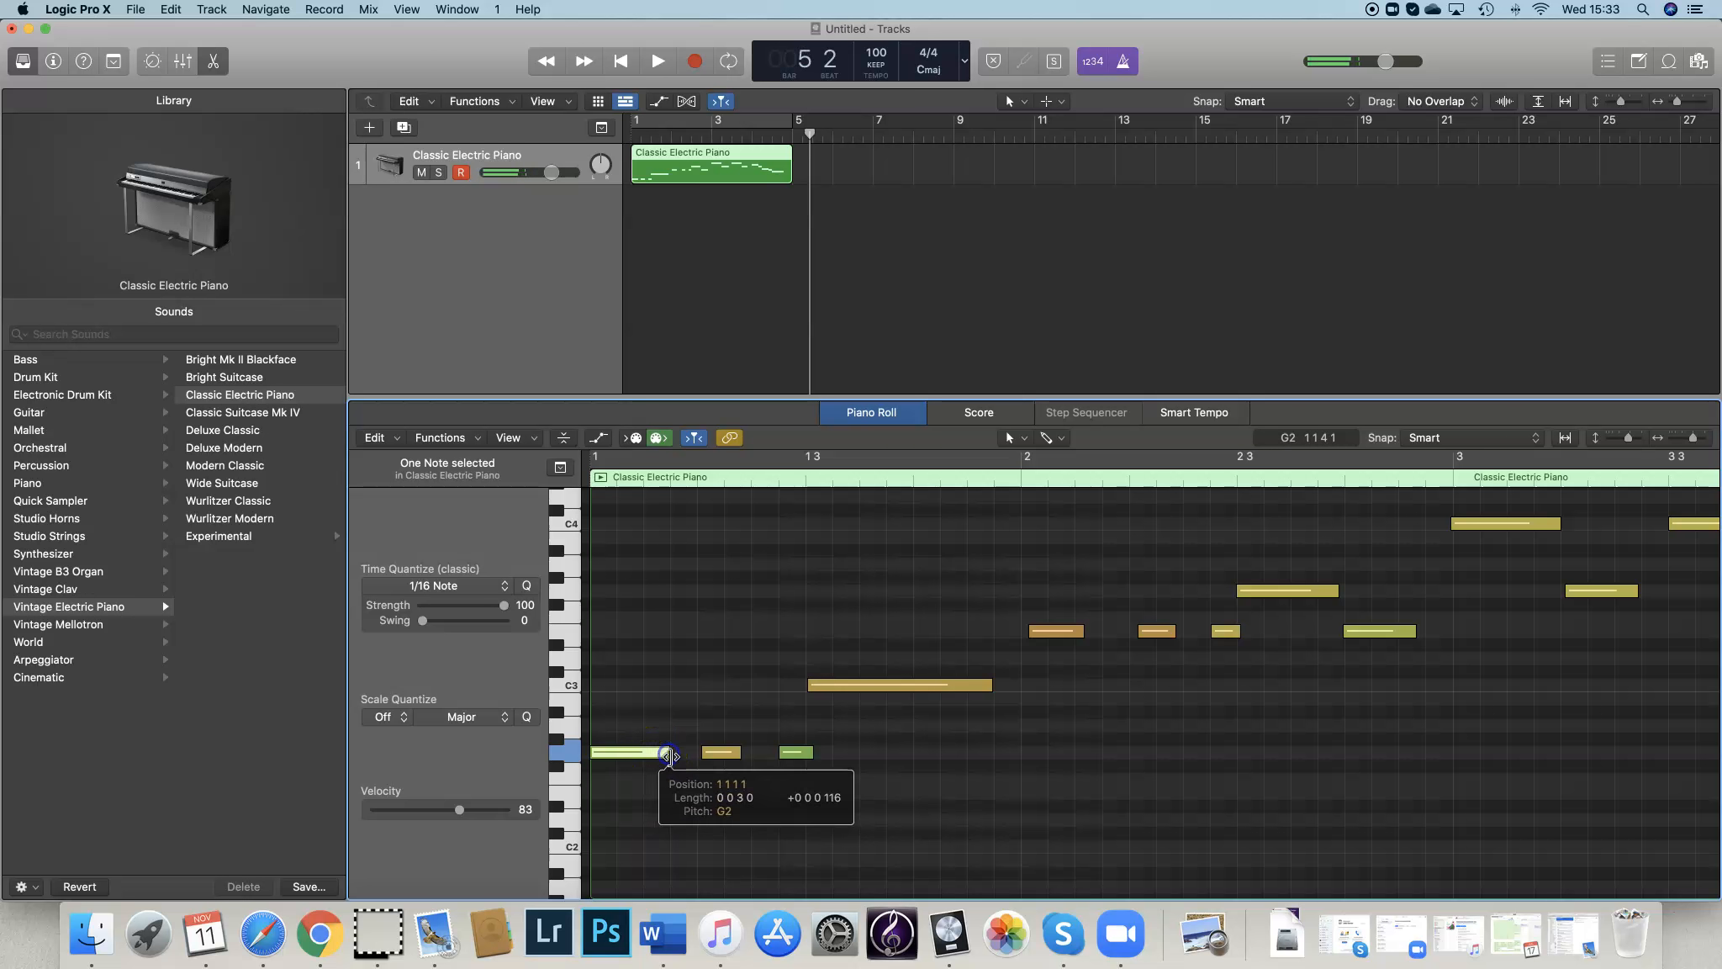
click(704, 754)
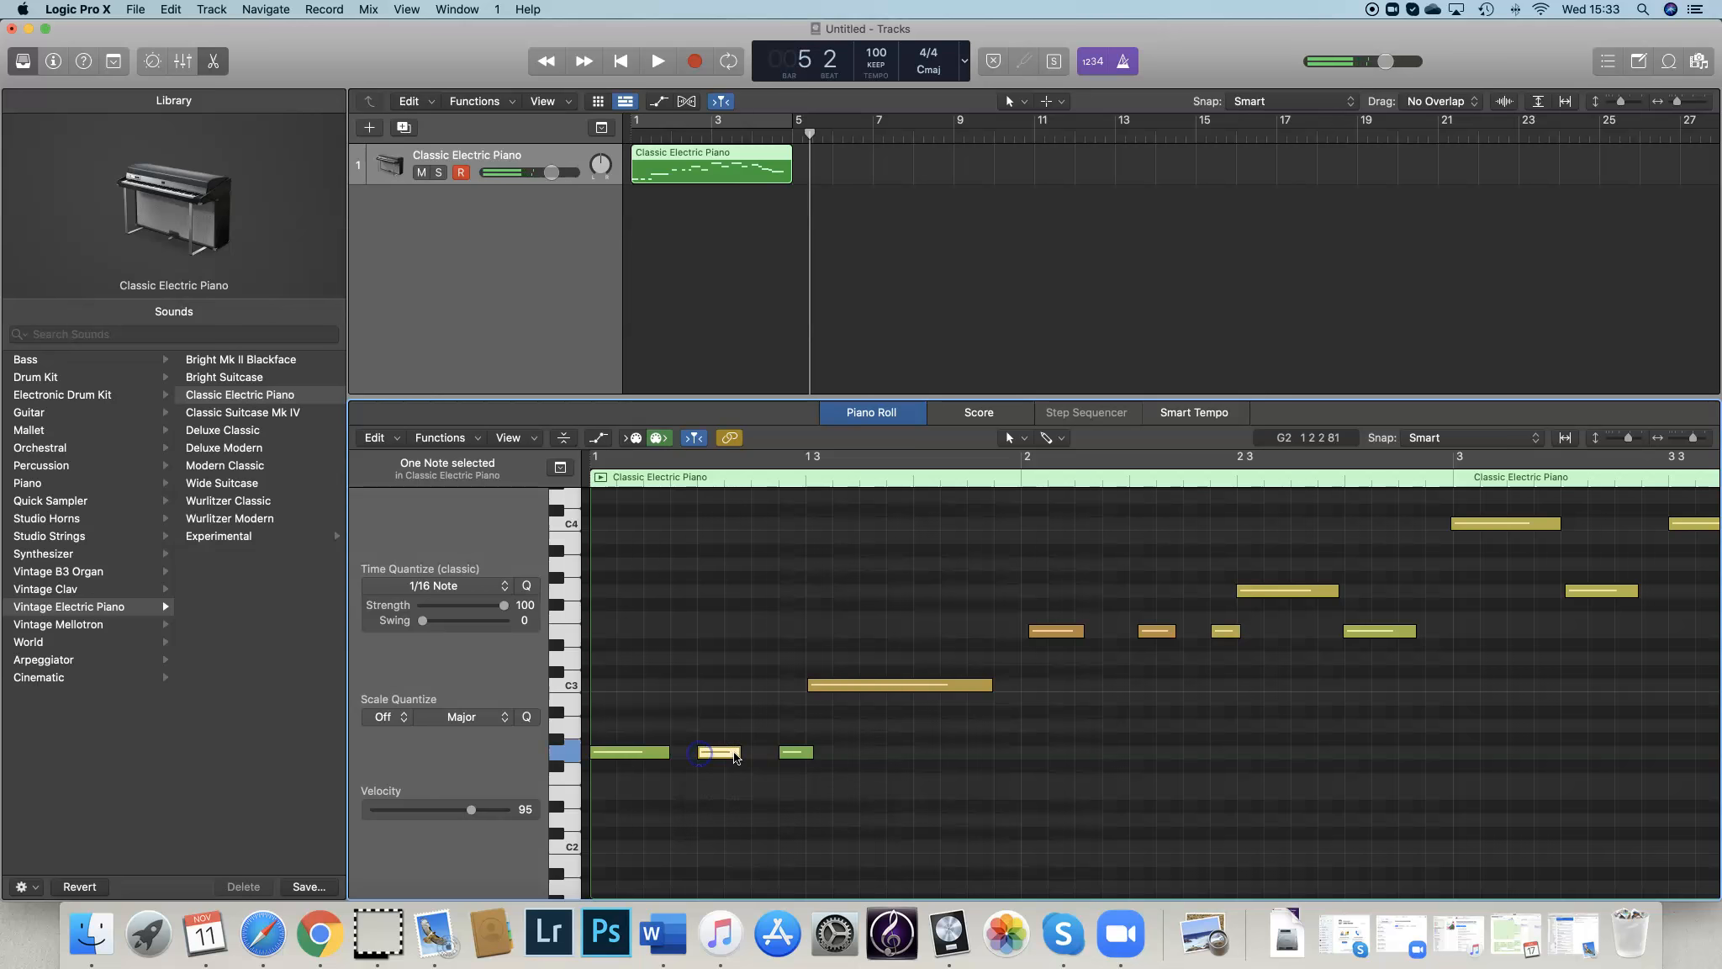
drag(737, 752, 809, 755)
drag(808, 684, 810, 684)
drag(991, 684, 1347, 633)
click(1080, 635)
drag(1416, 633, 1424, 632)
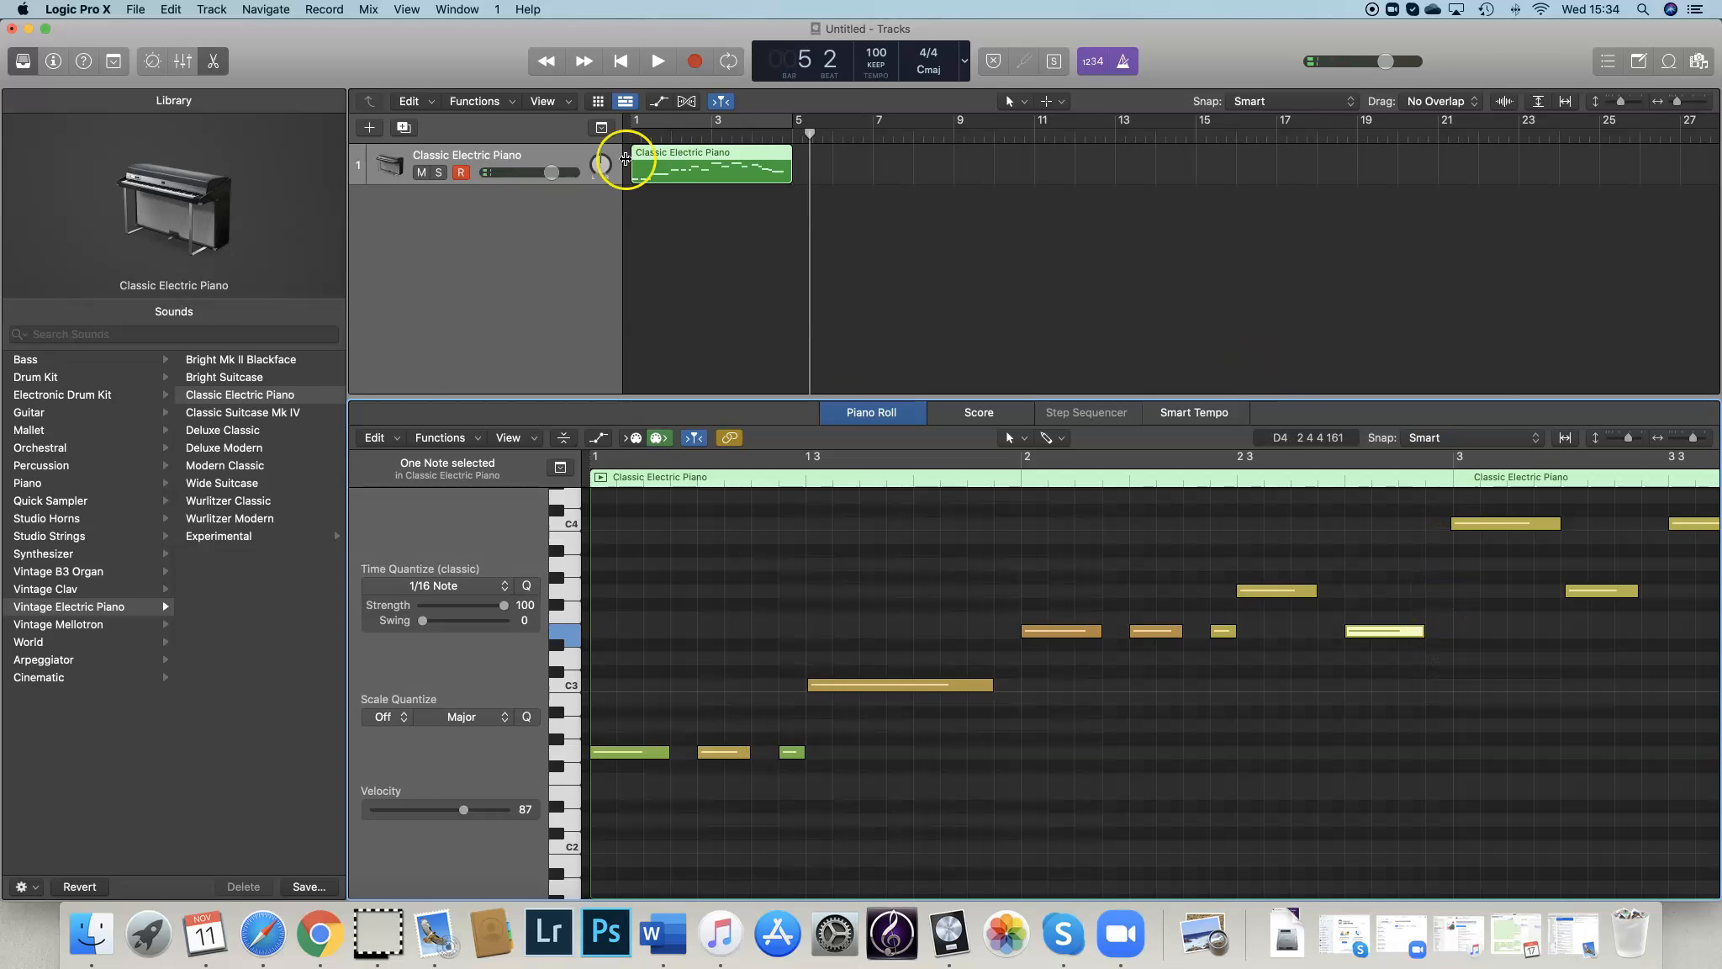
Align the bar 3 notes to the grid, starting the first C4 at 3 1 1 1 and shortening the second to 0 0 2 239.
drag(808, 134, 706, 148)
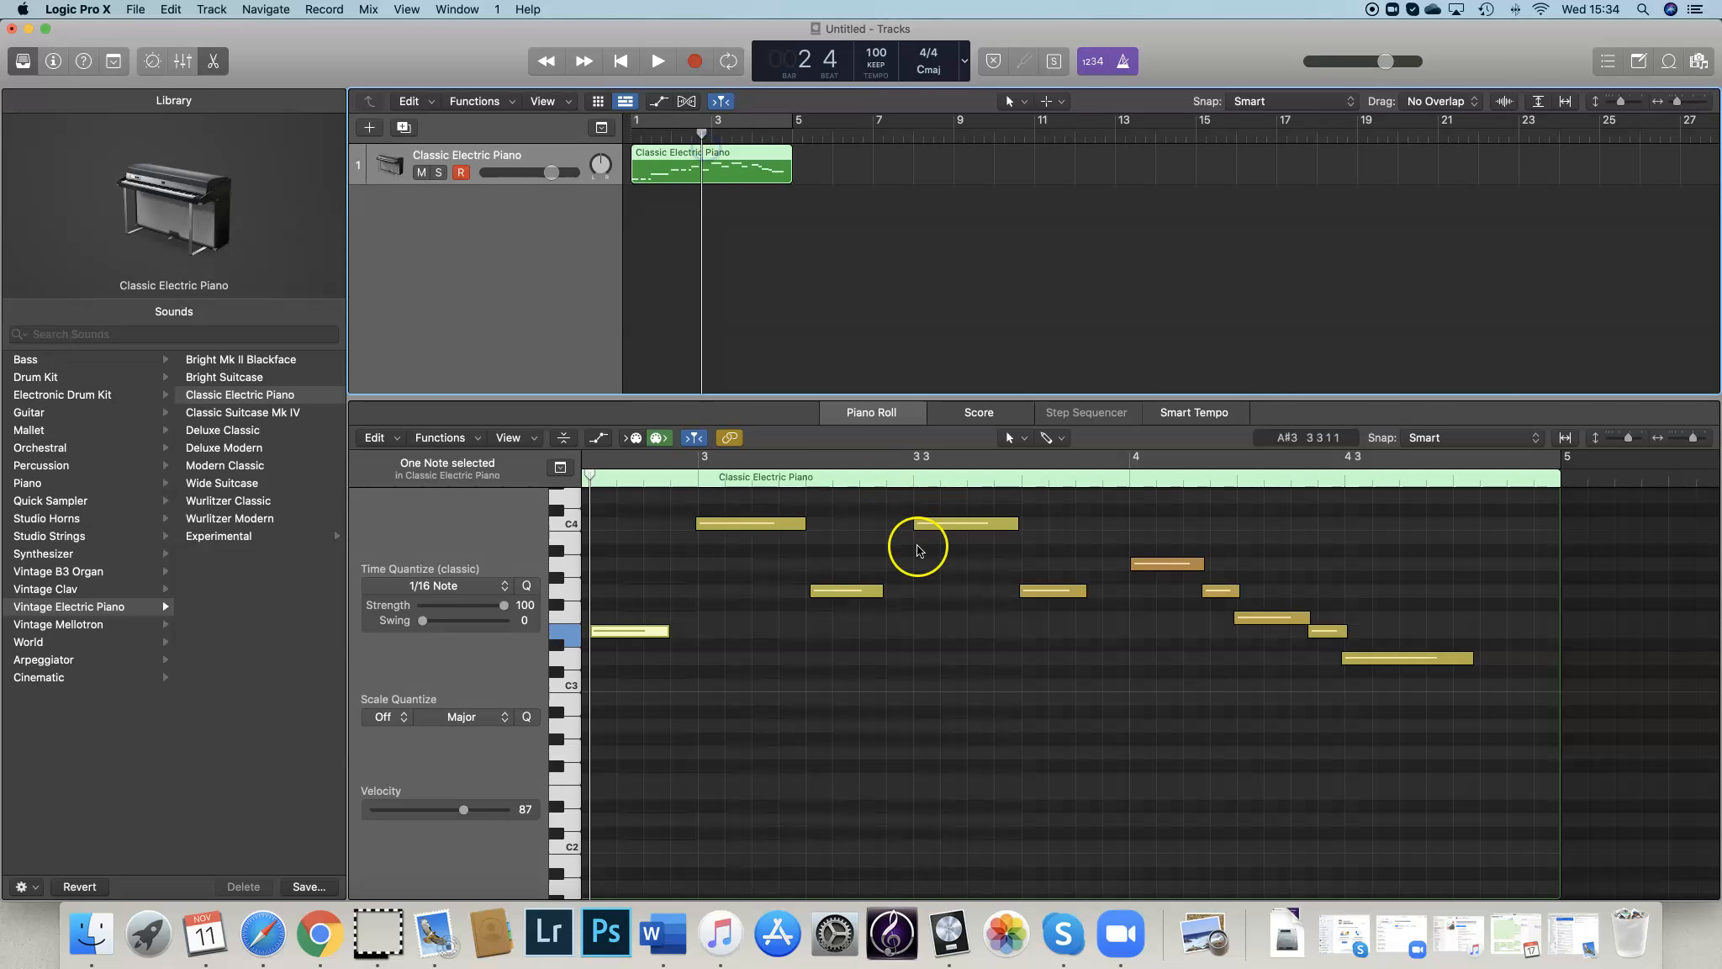
drag(696, 523, 698, 526)
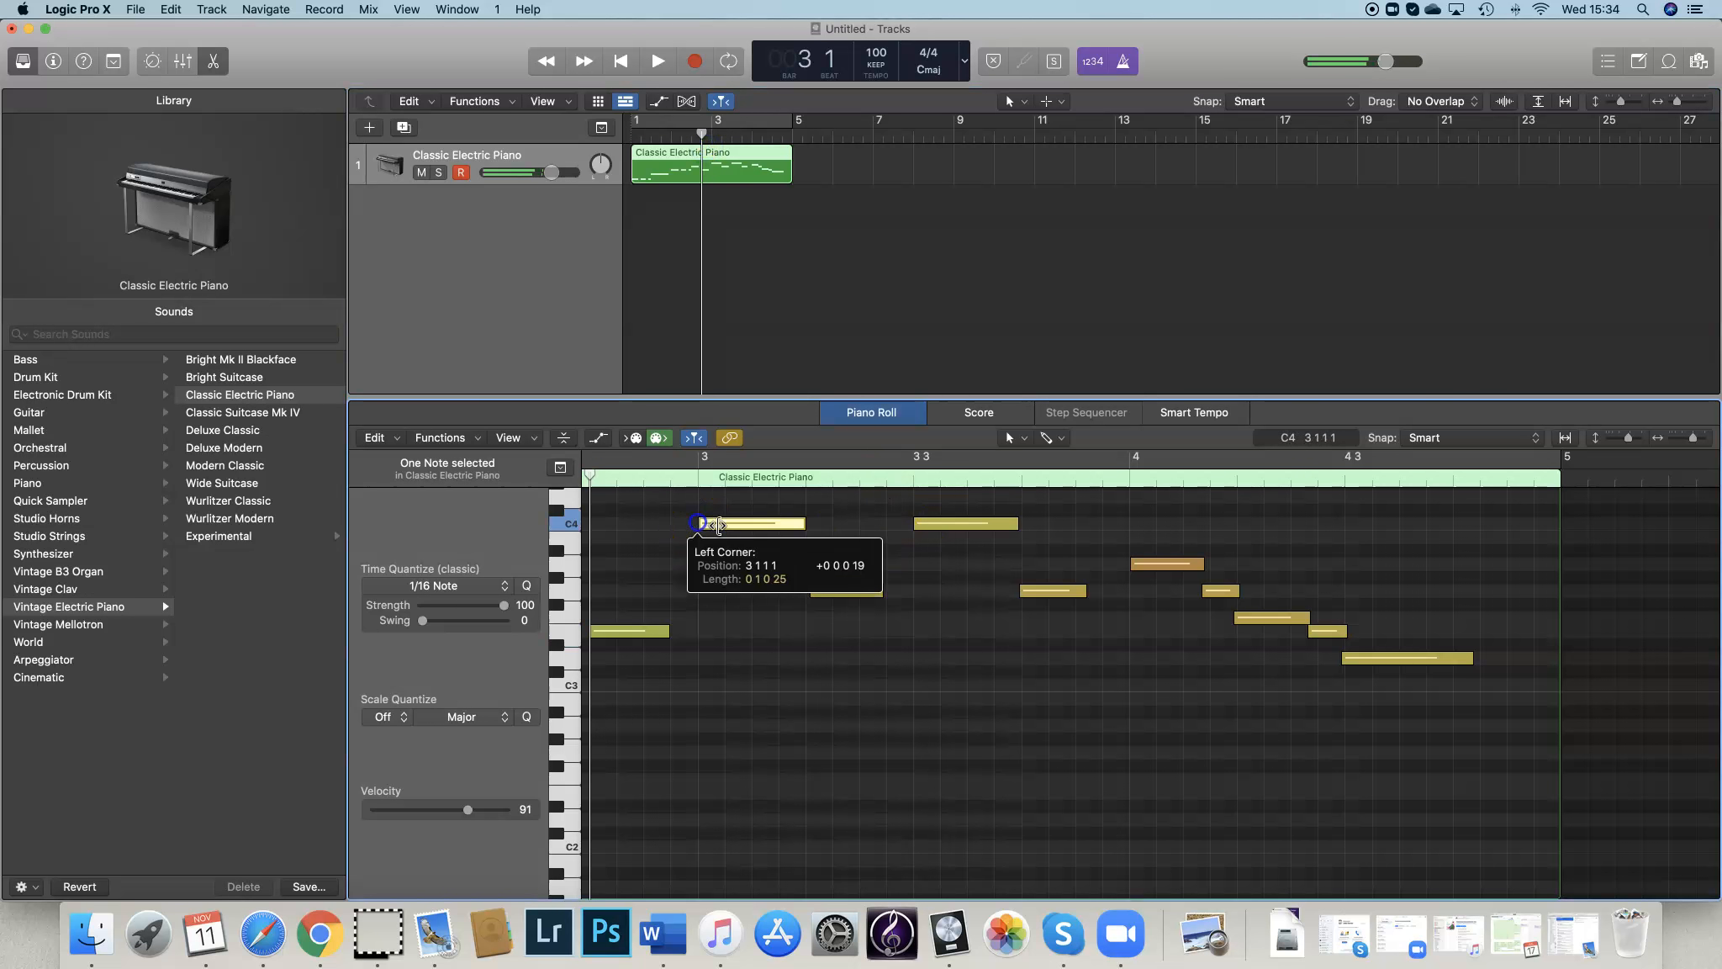
click(809, 530)
drag(804, 527, 778, 529)
drag(809, 593, 886, 592)
click(916, 527)
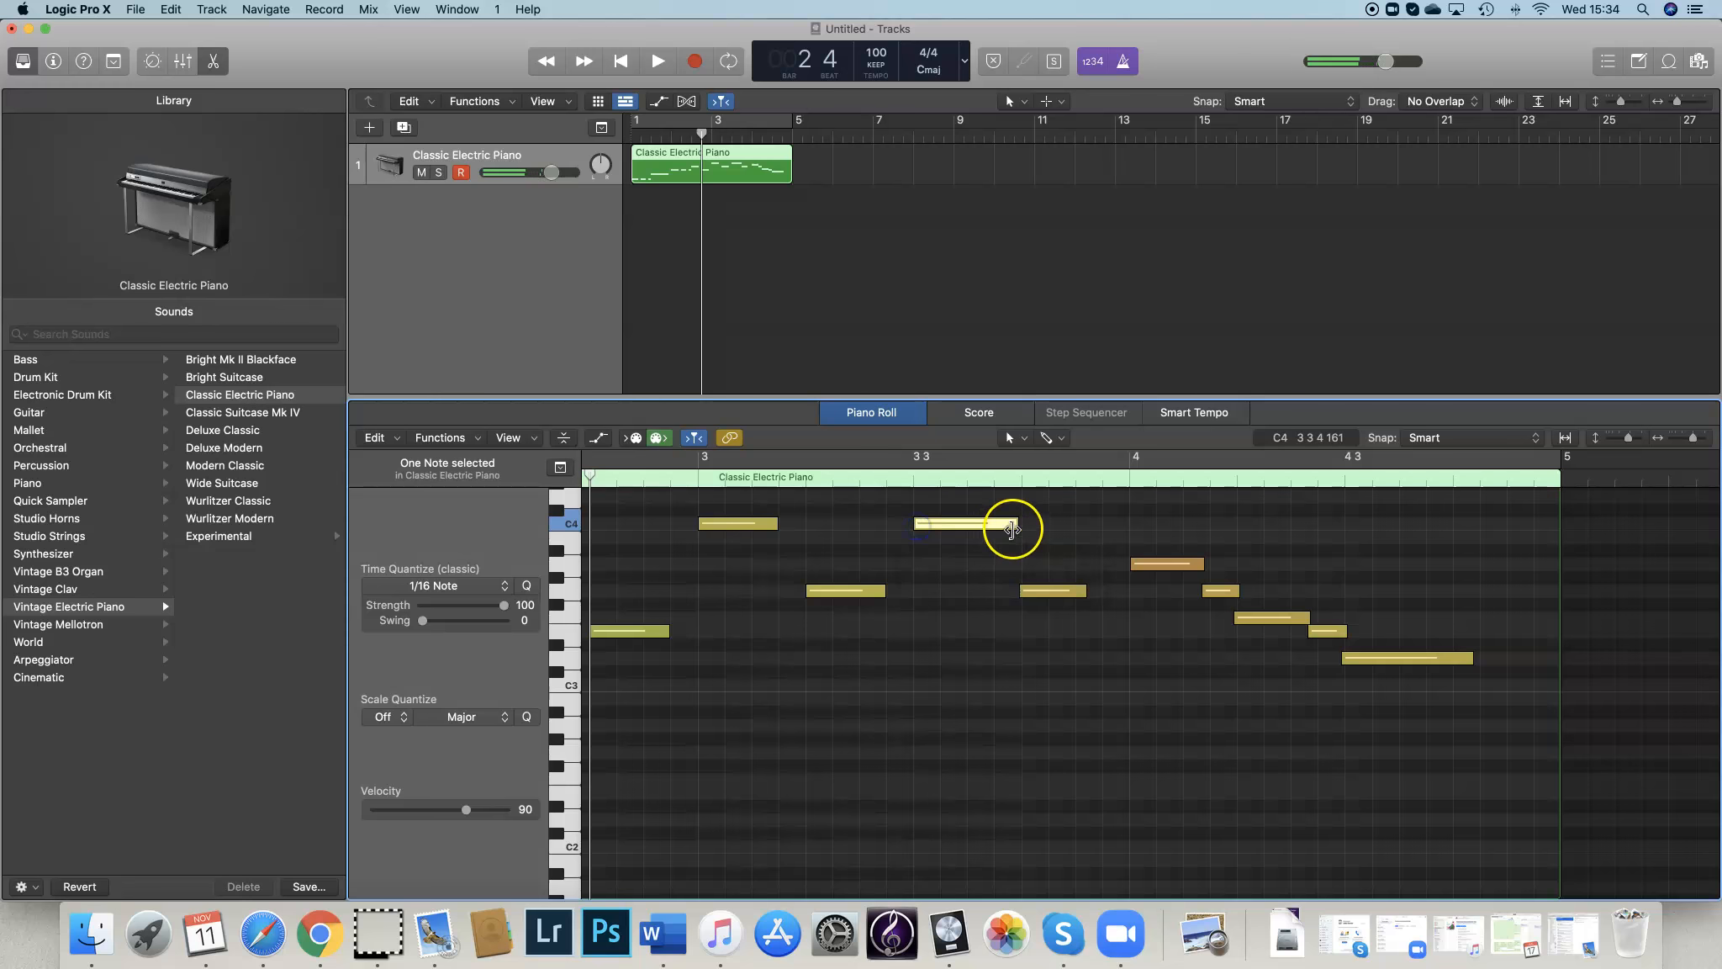
drag(1016, 526, 994, 527)
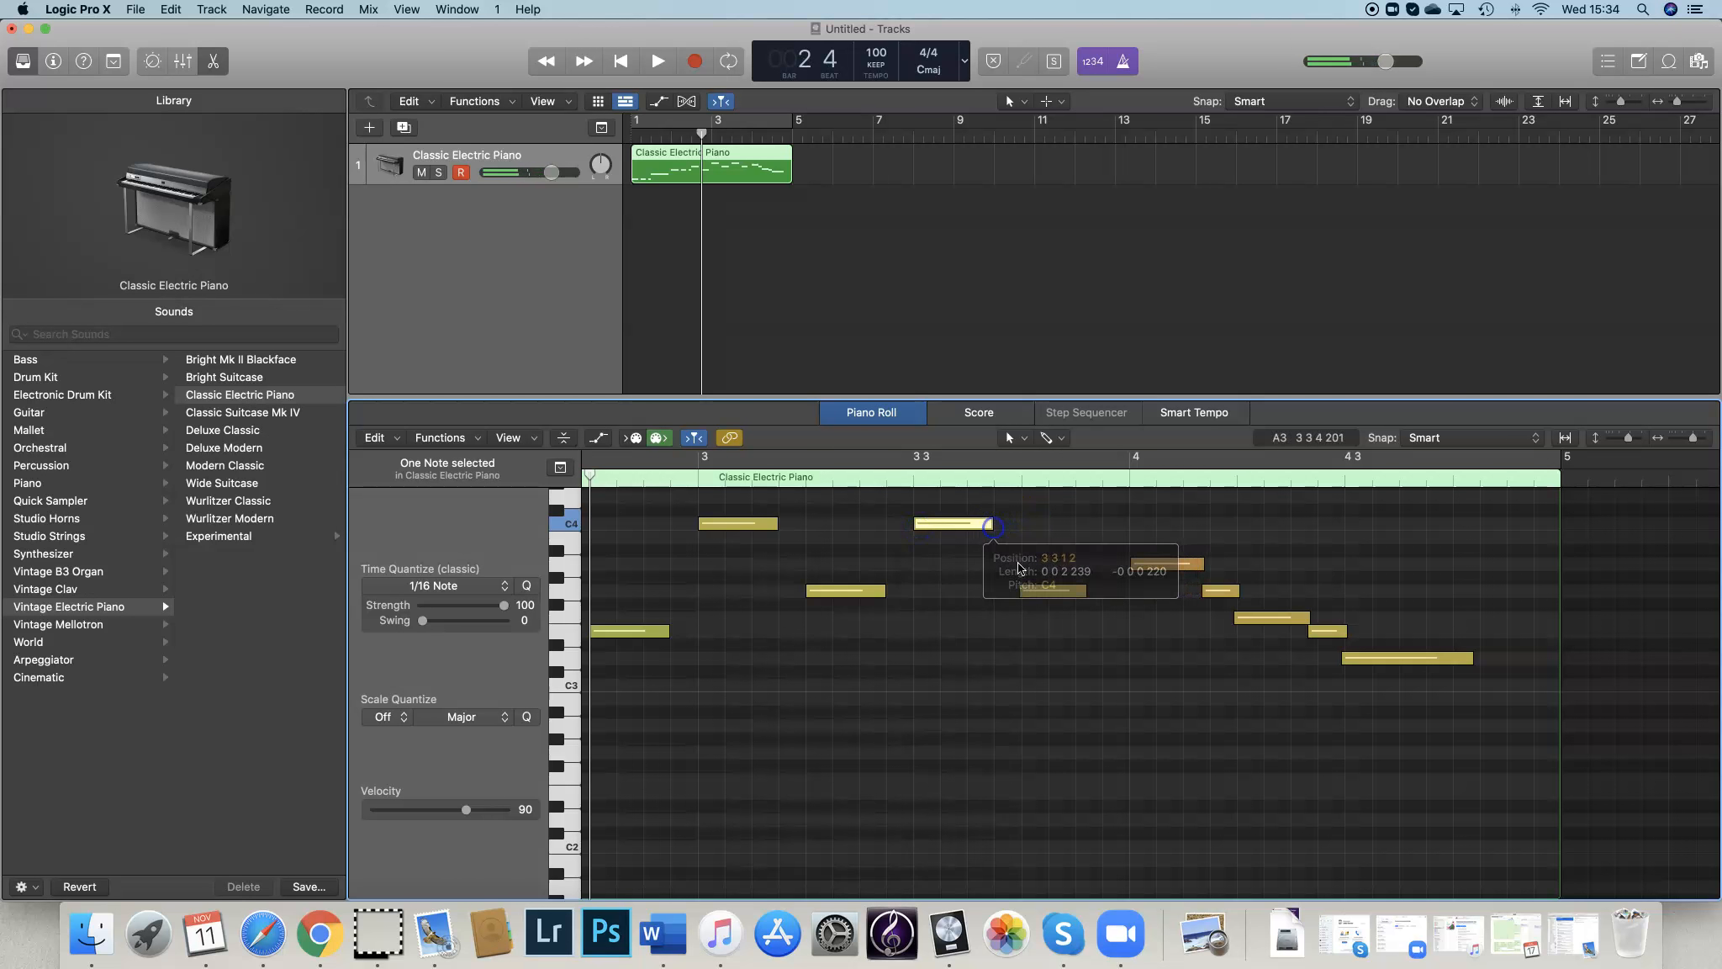
click(1021, 593)
drag(1086, 592, 1102, 592)
Tidy the bar 4 notes to the grid, shortening the opening A3 and lengthening the final held note.
click(1134, 565)
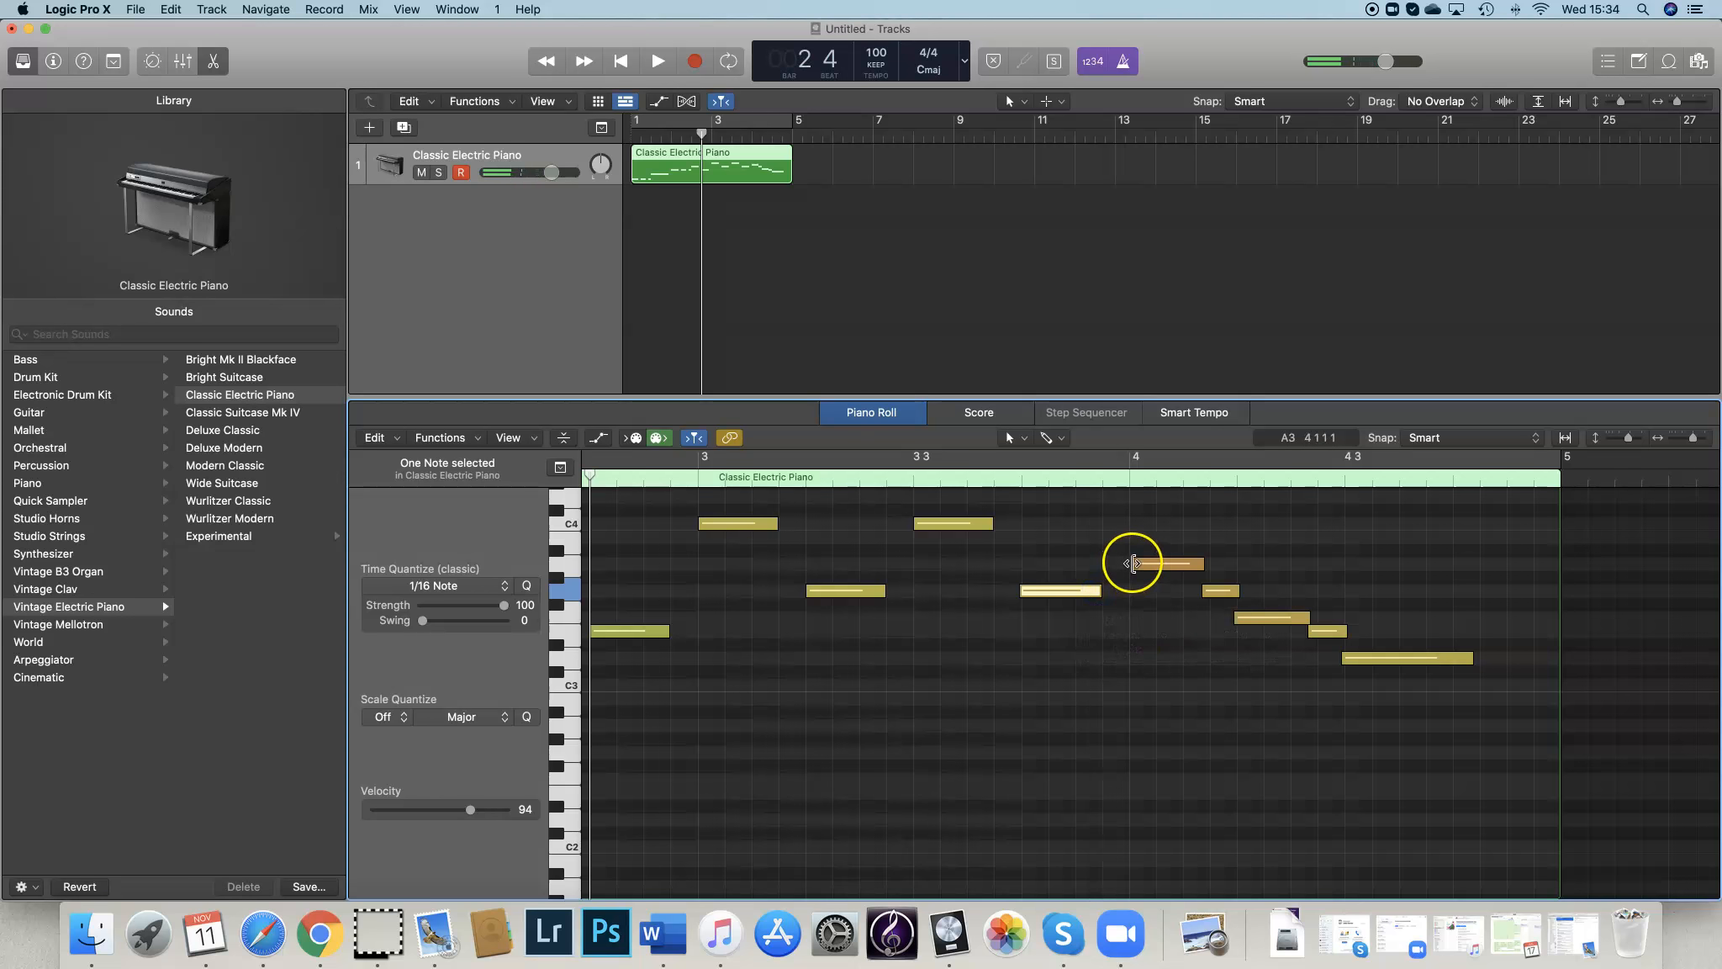
click(1184, 574)
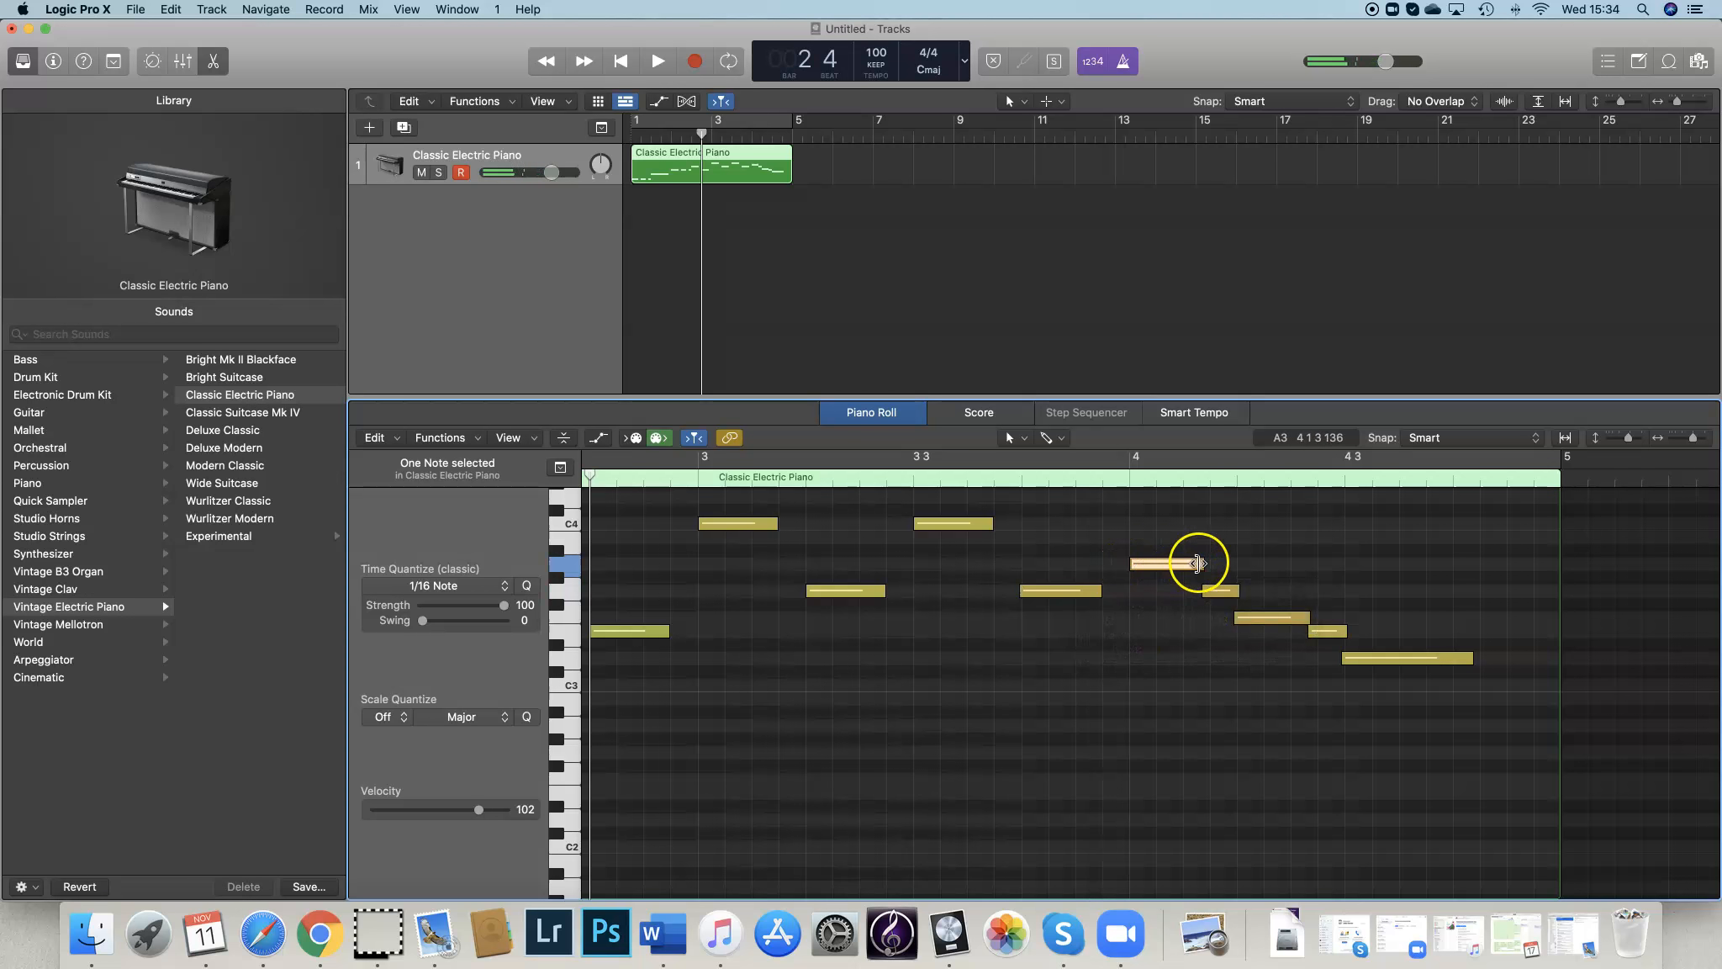
drag(1201, 564, 1239, 621)
drag(1302, 618, 1500, 661)
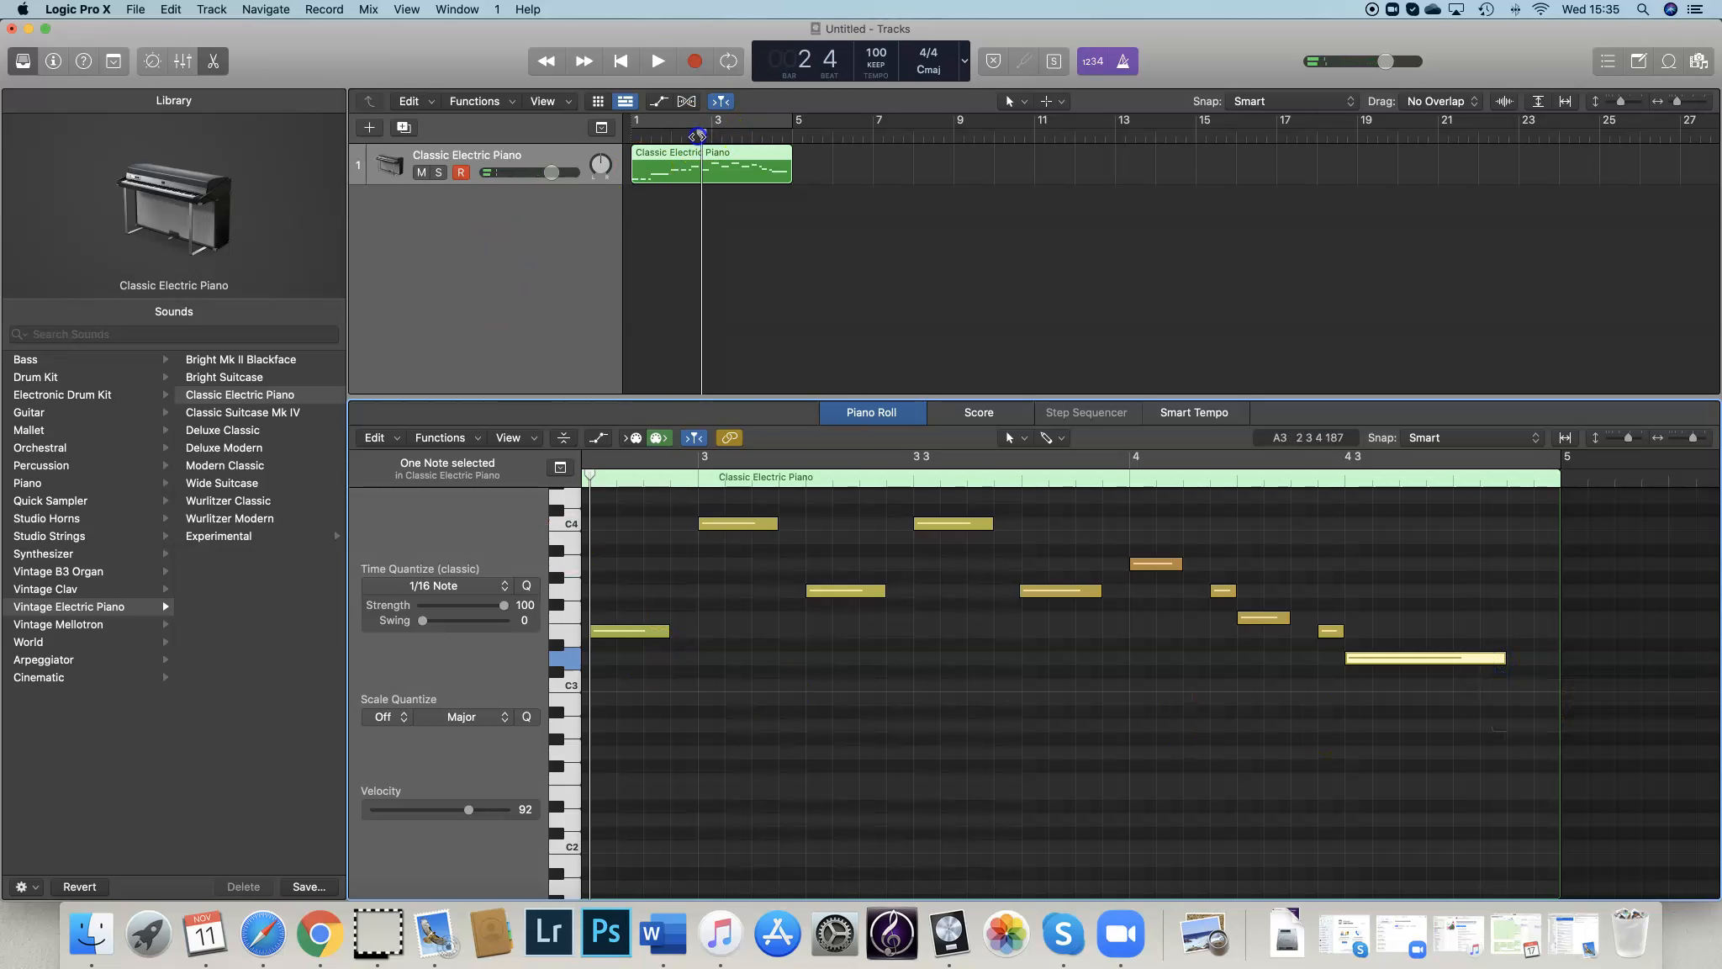
Play the edited four-bar melody from bar 1 to check its timing.
drag(698, 135, 627, 134)
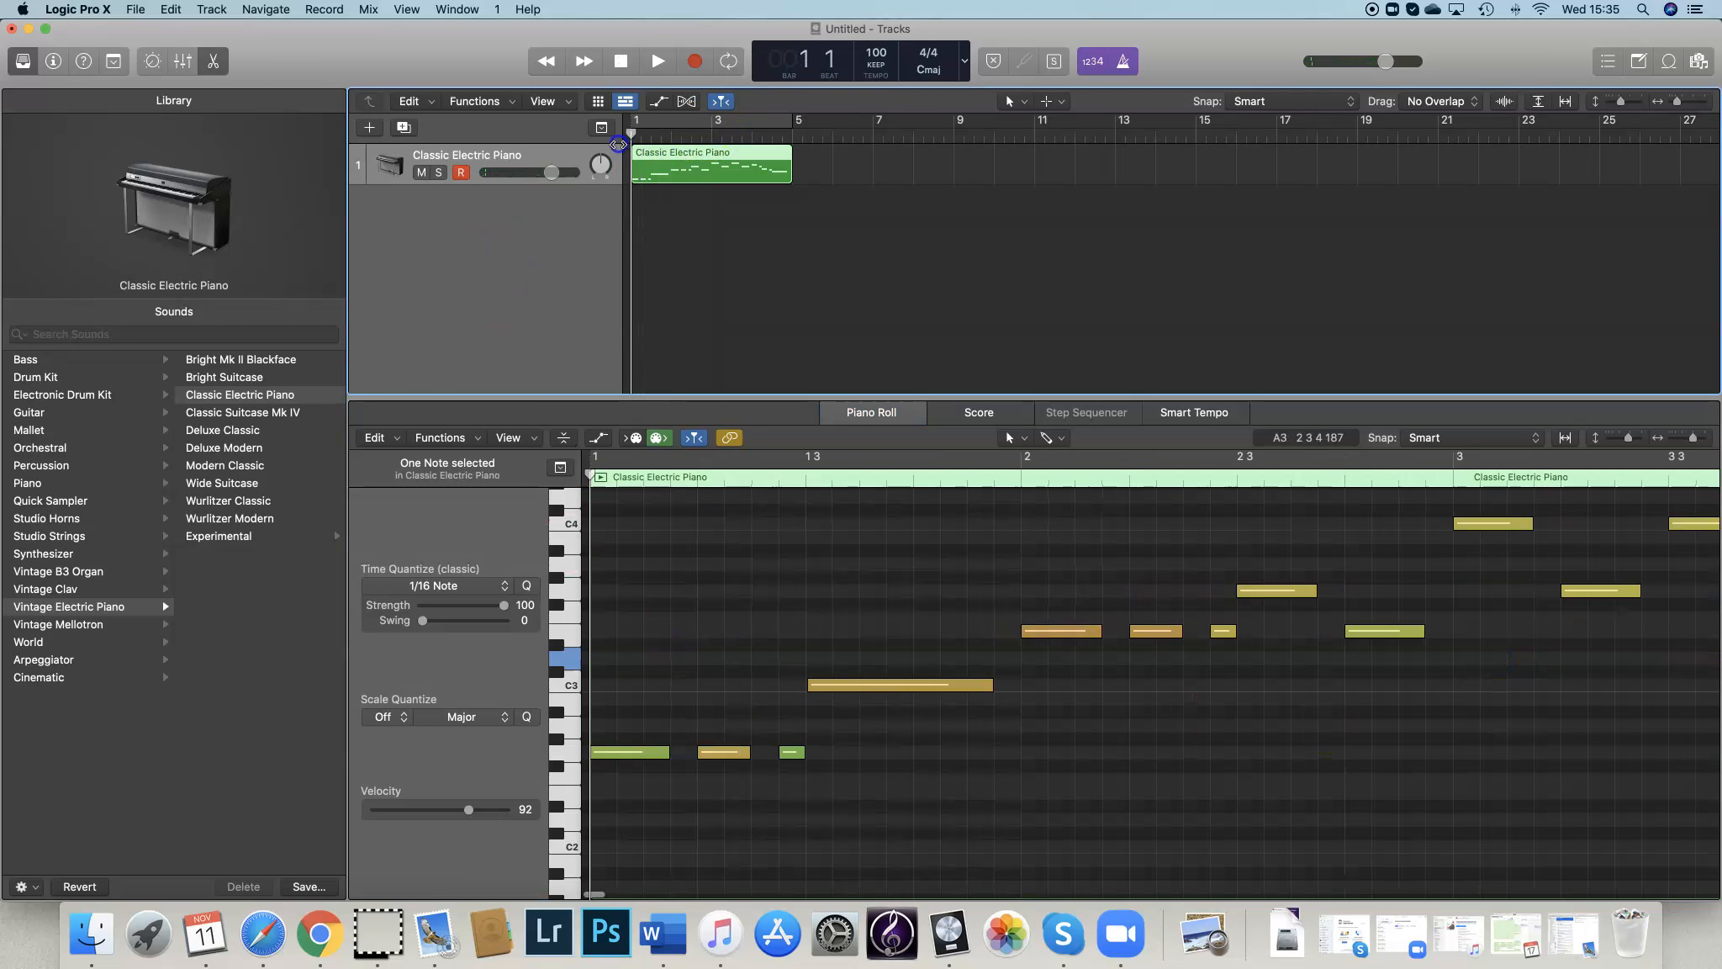
click(658, 61)
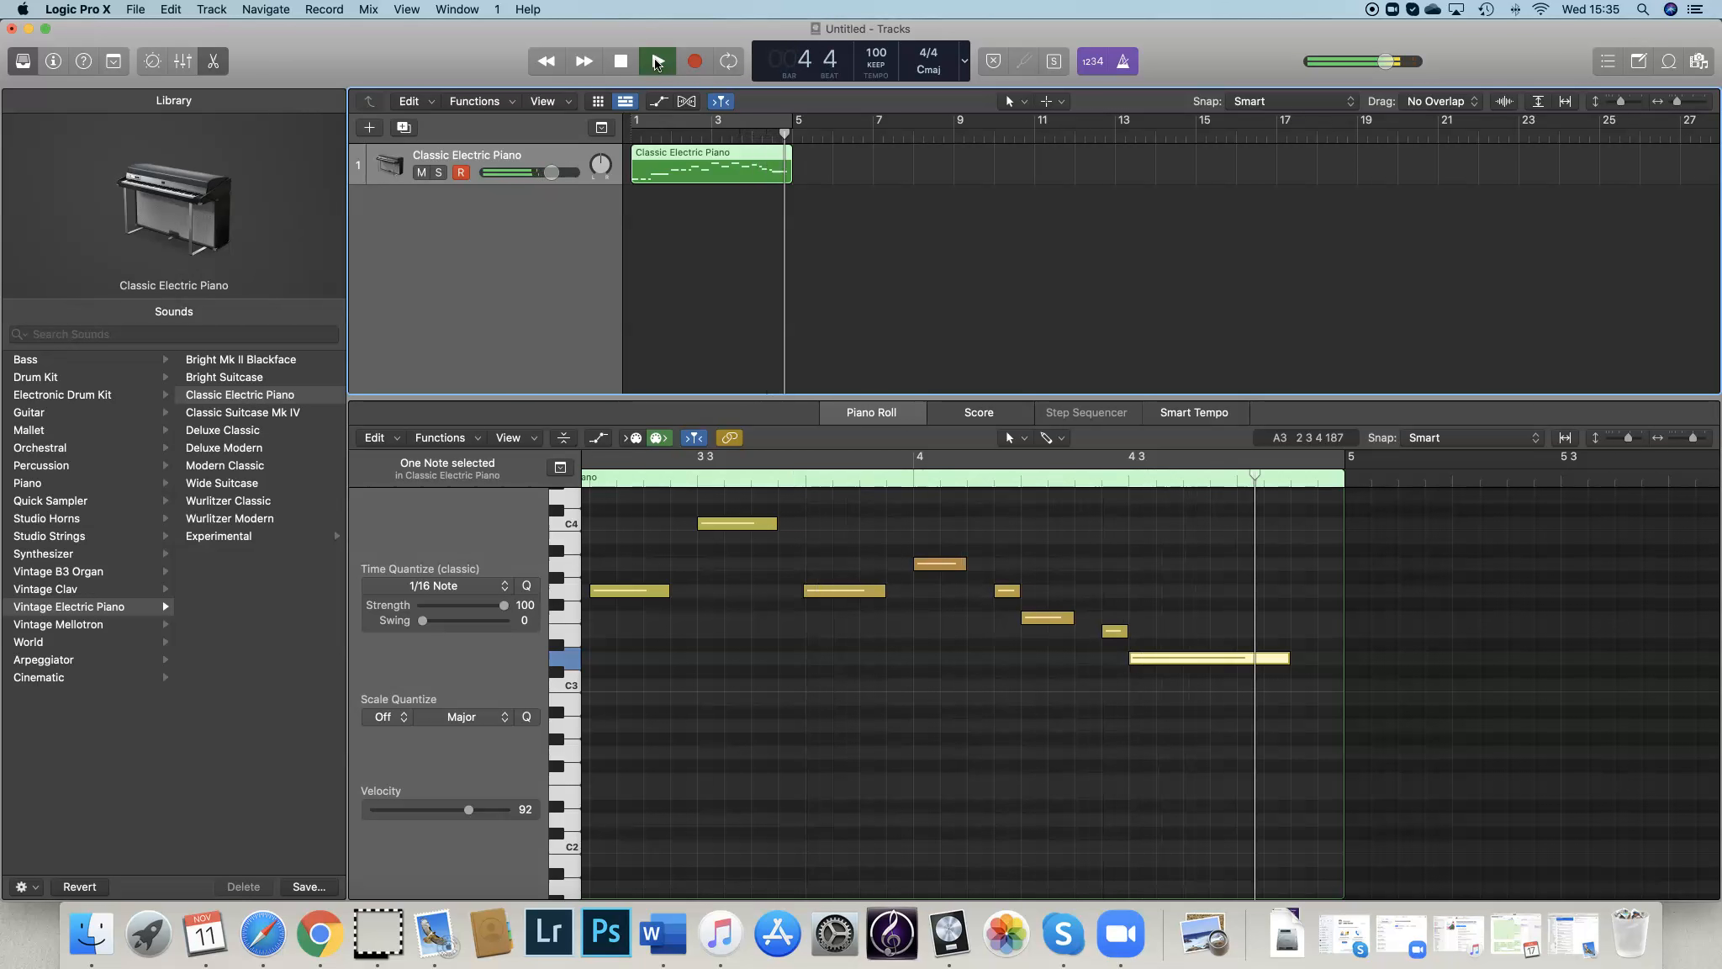
click(620, 61)
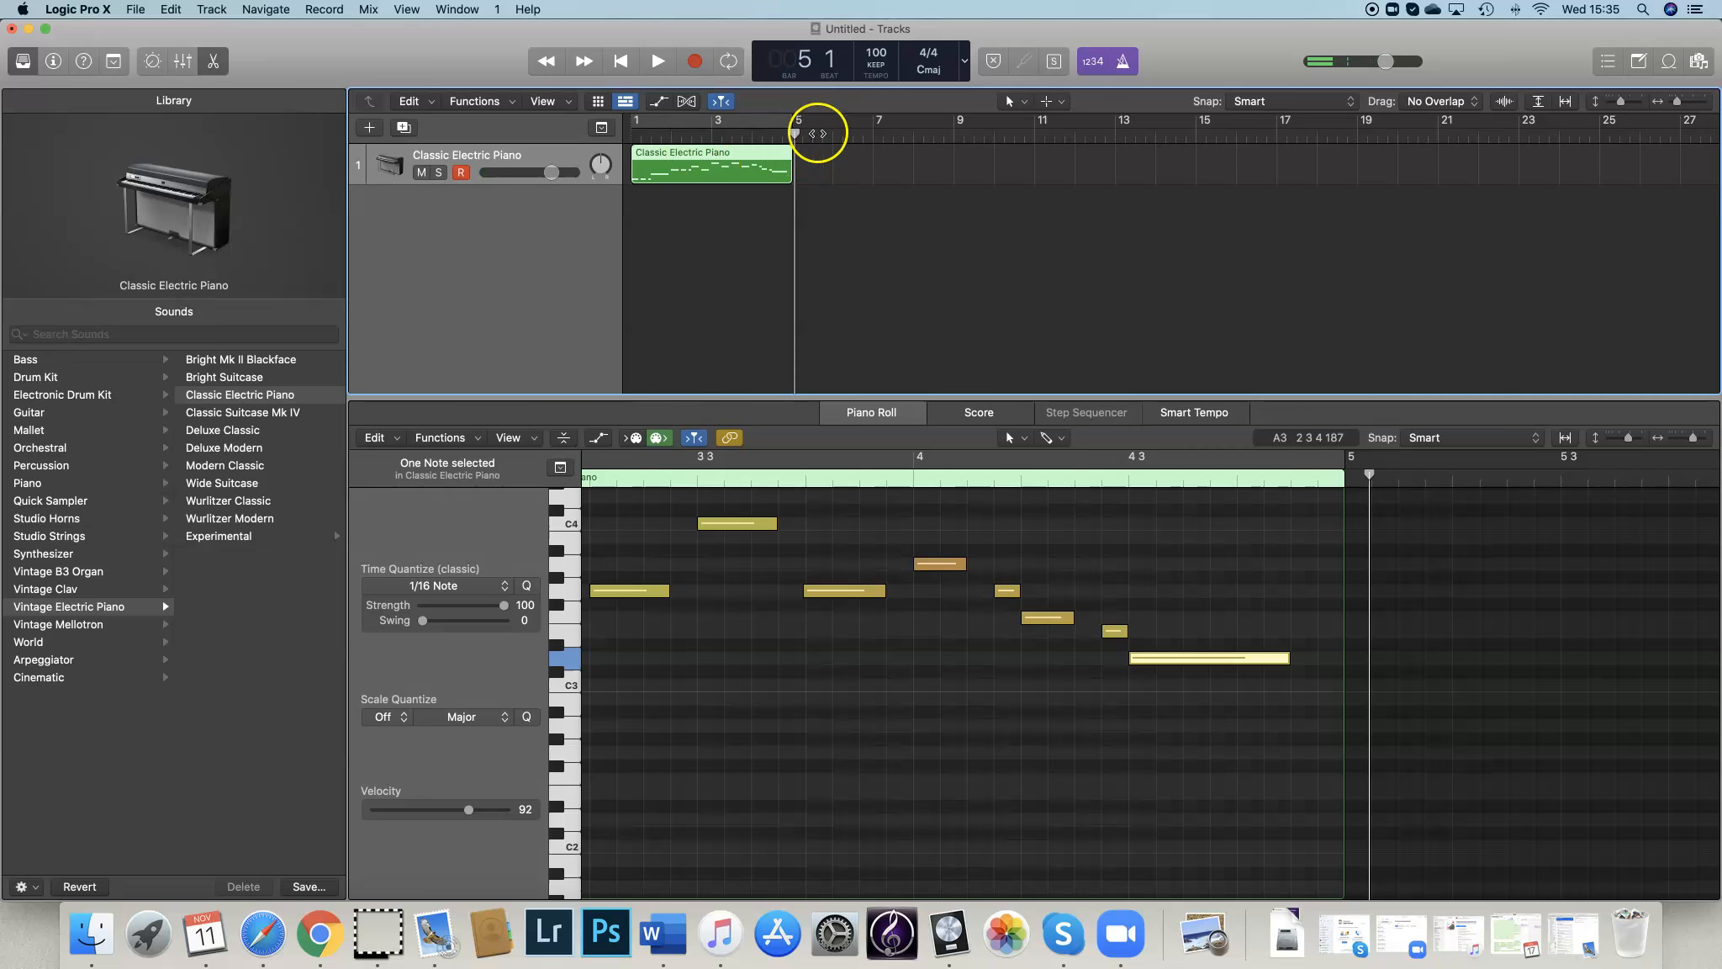
Copy the melody region and paste the duplicate at bar 5.
drag(794, 134, 791, 136)
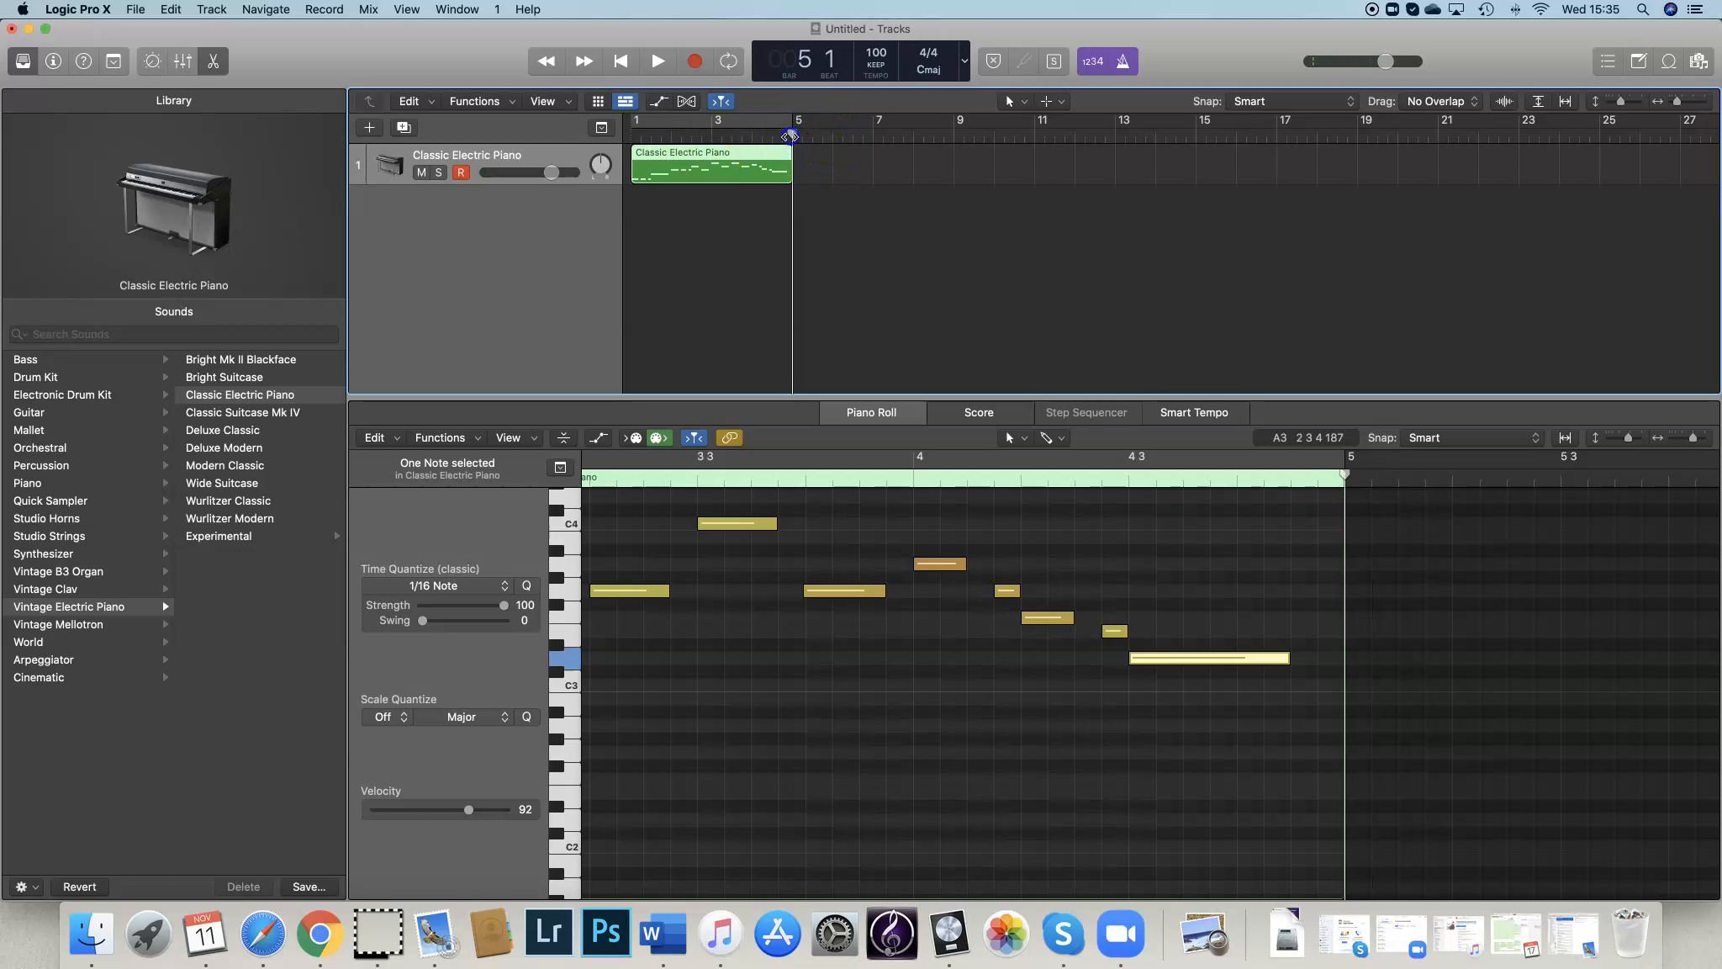
click(730, 162)
drag(838, 135, 795, 139)
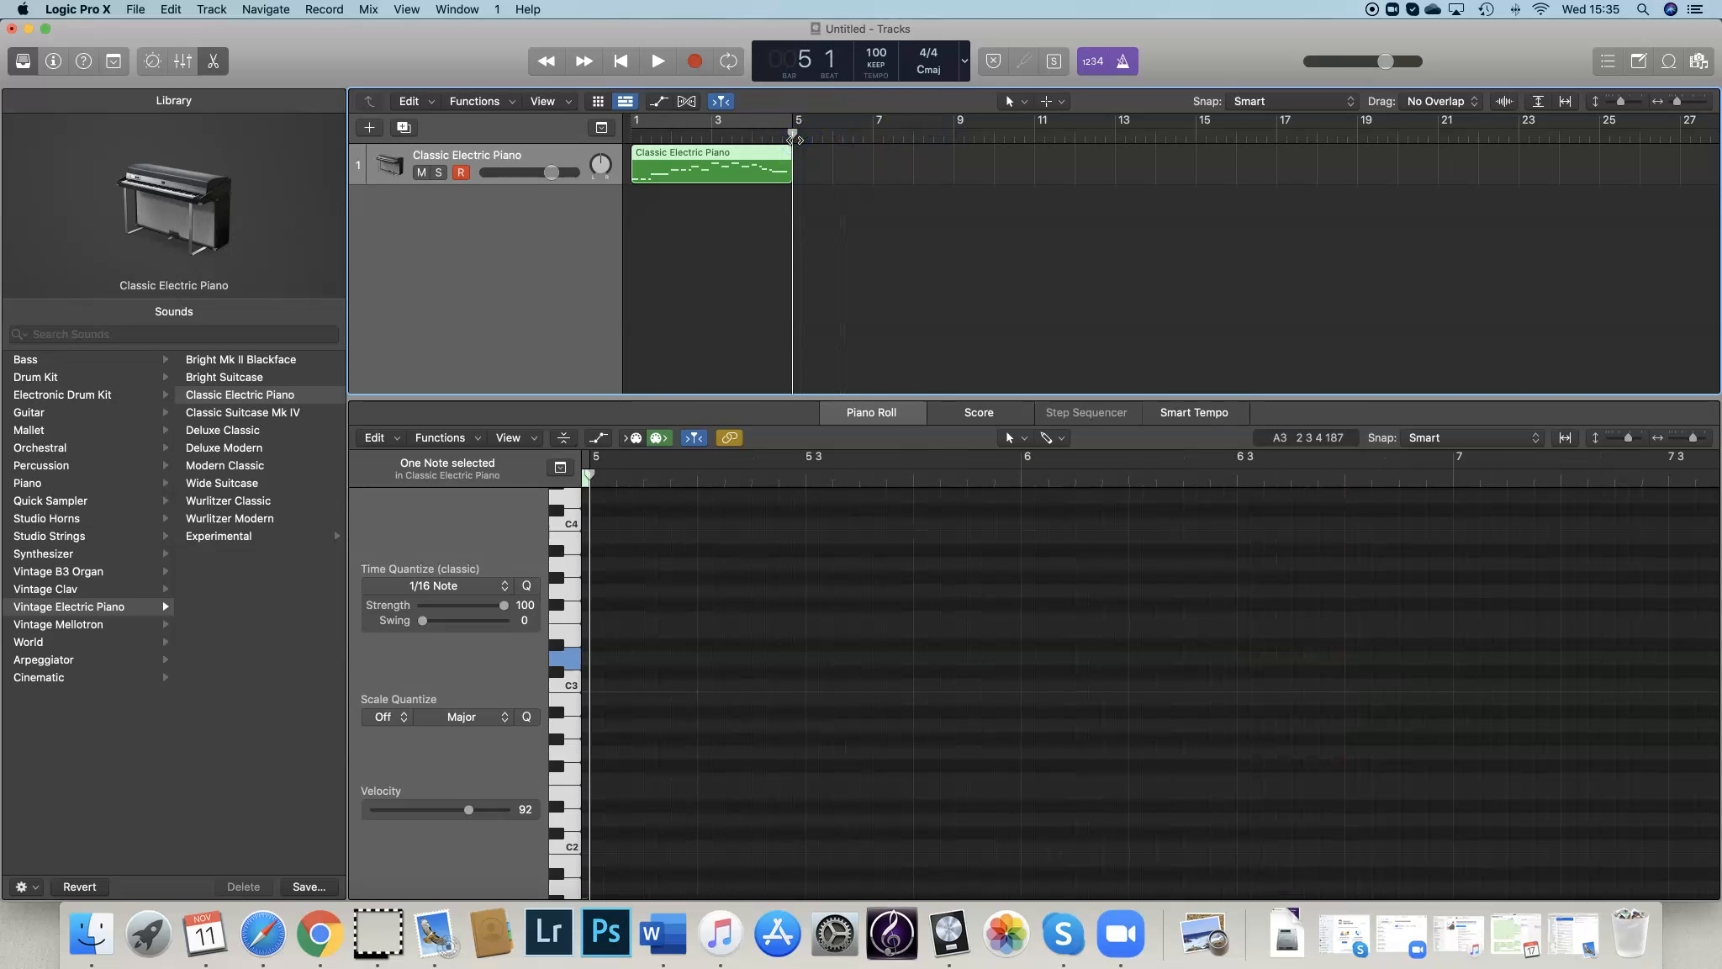
key(cmd+v)
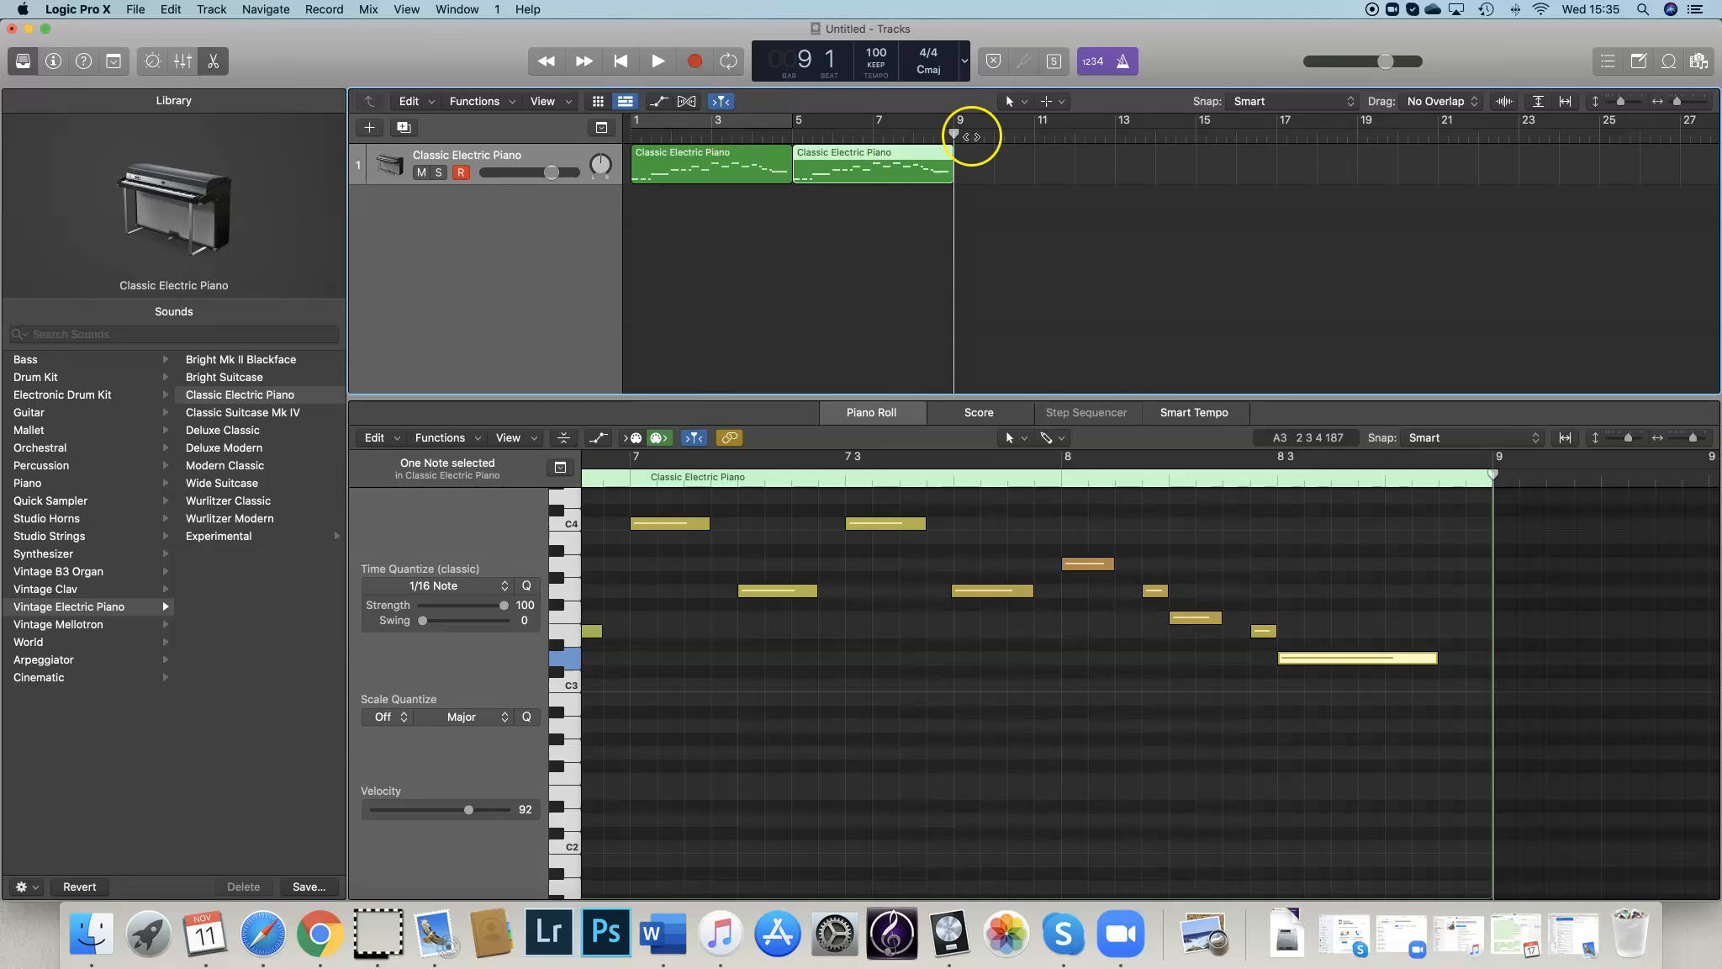
Play both piano regions back from bar 1.
drag(953, 135, 627, 143)
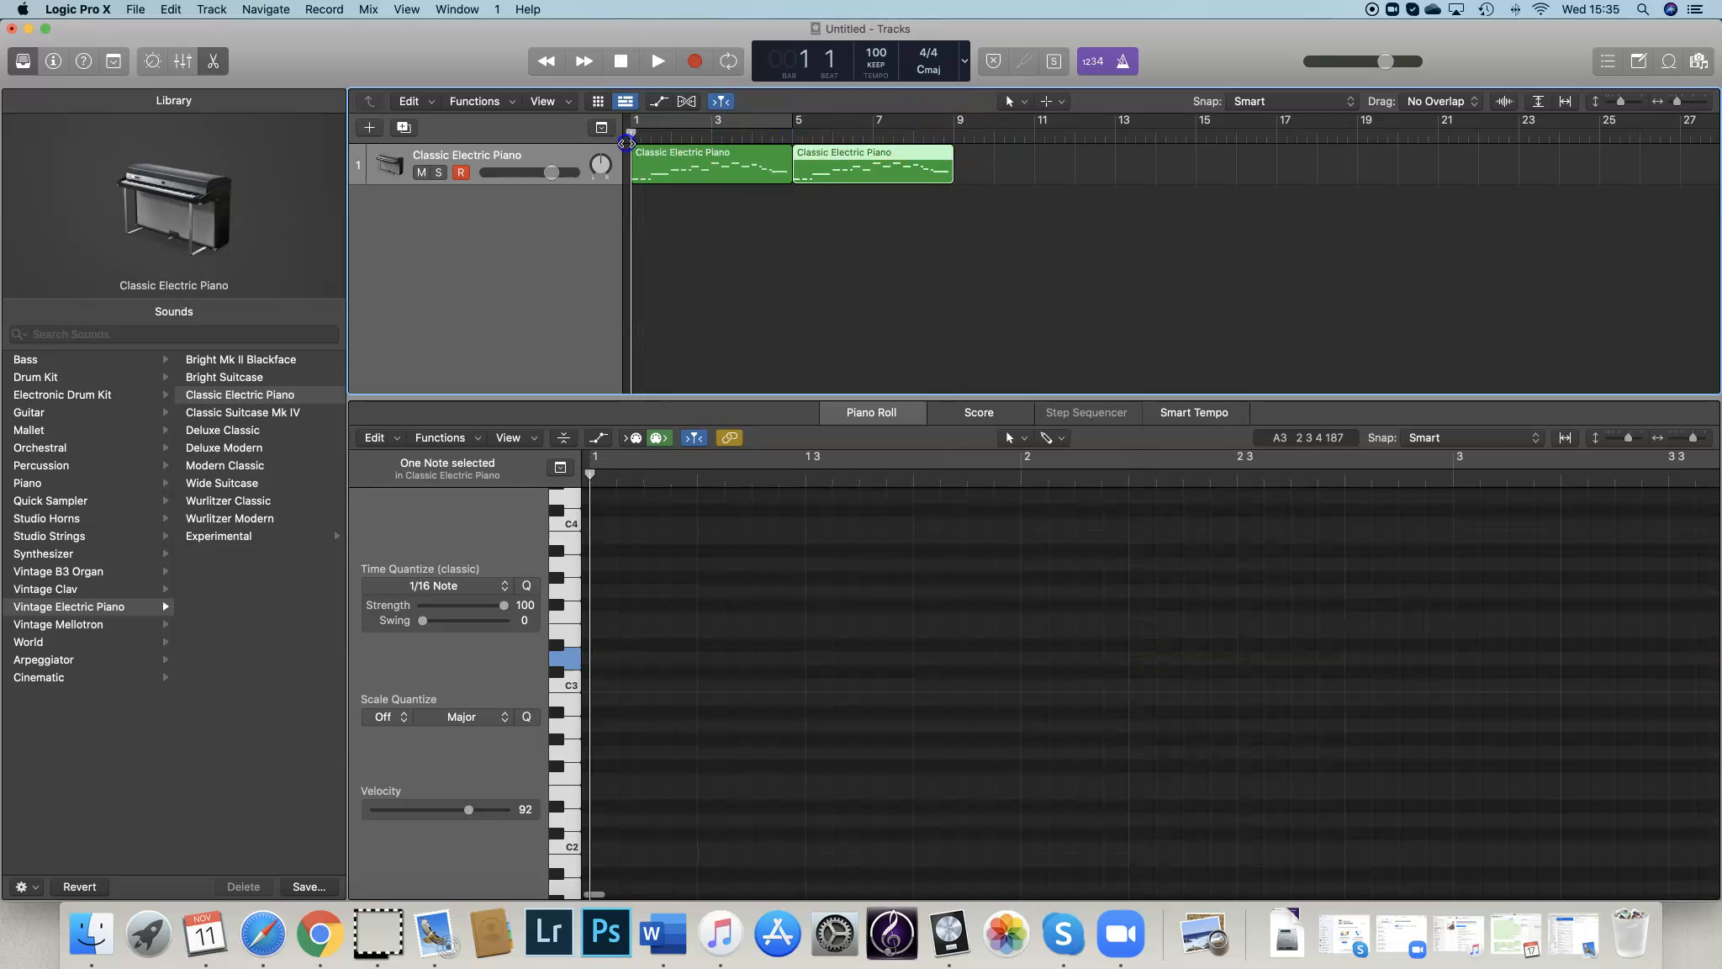
click(656, 63)
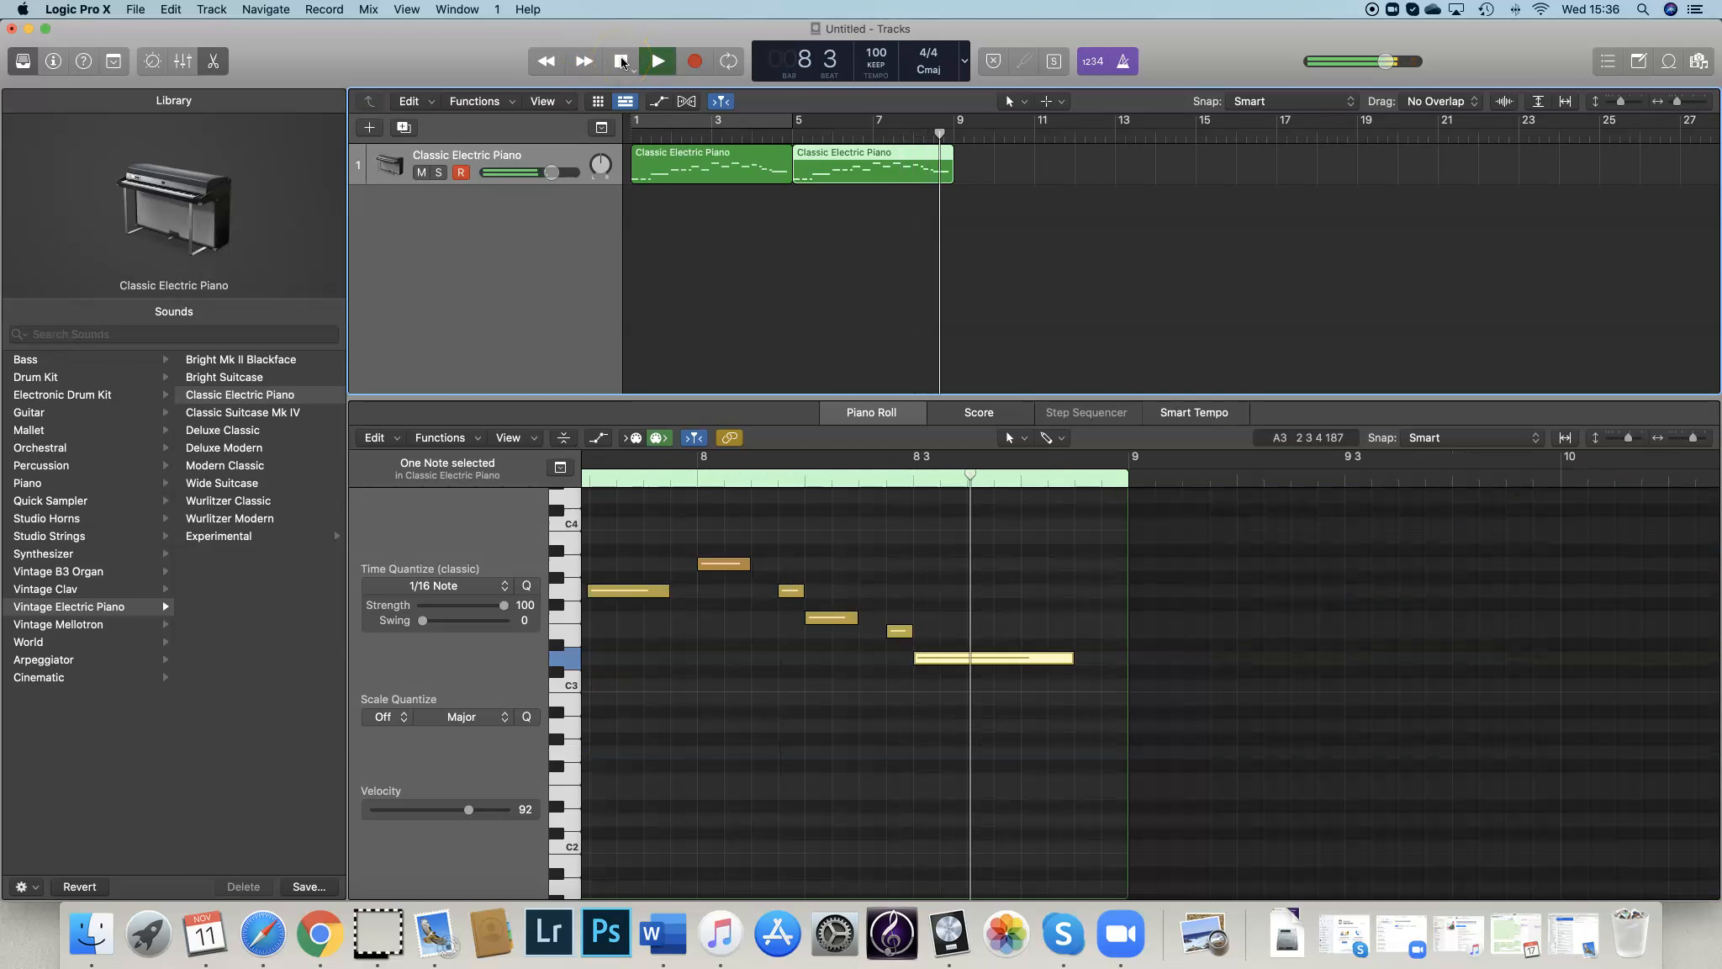
click(622, 62)
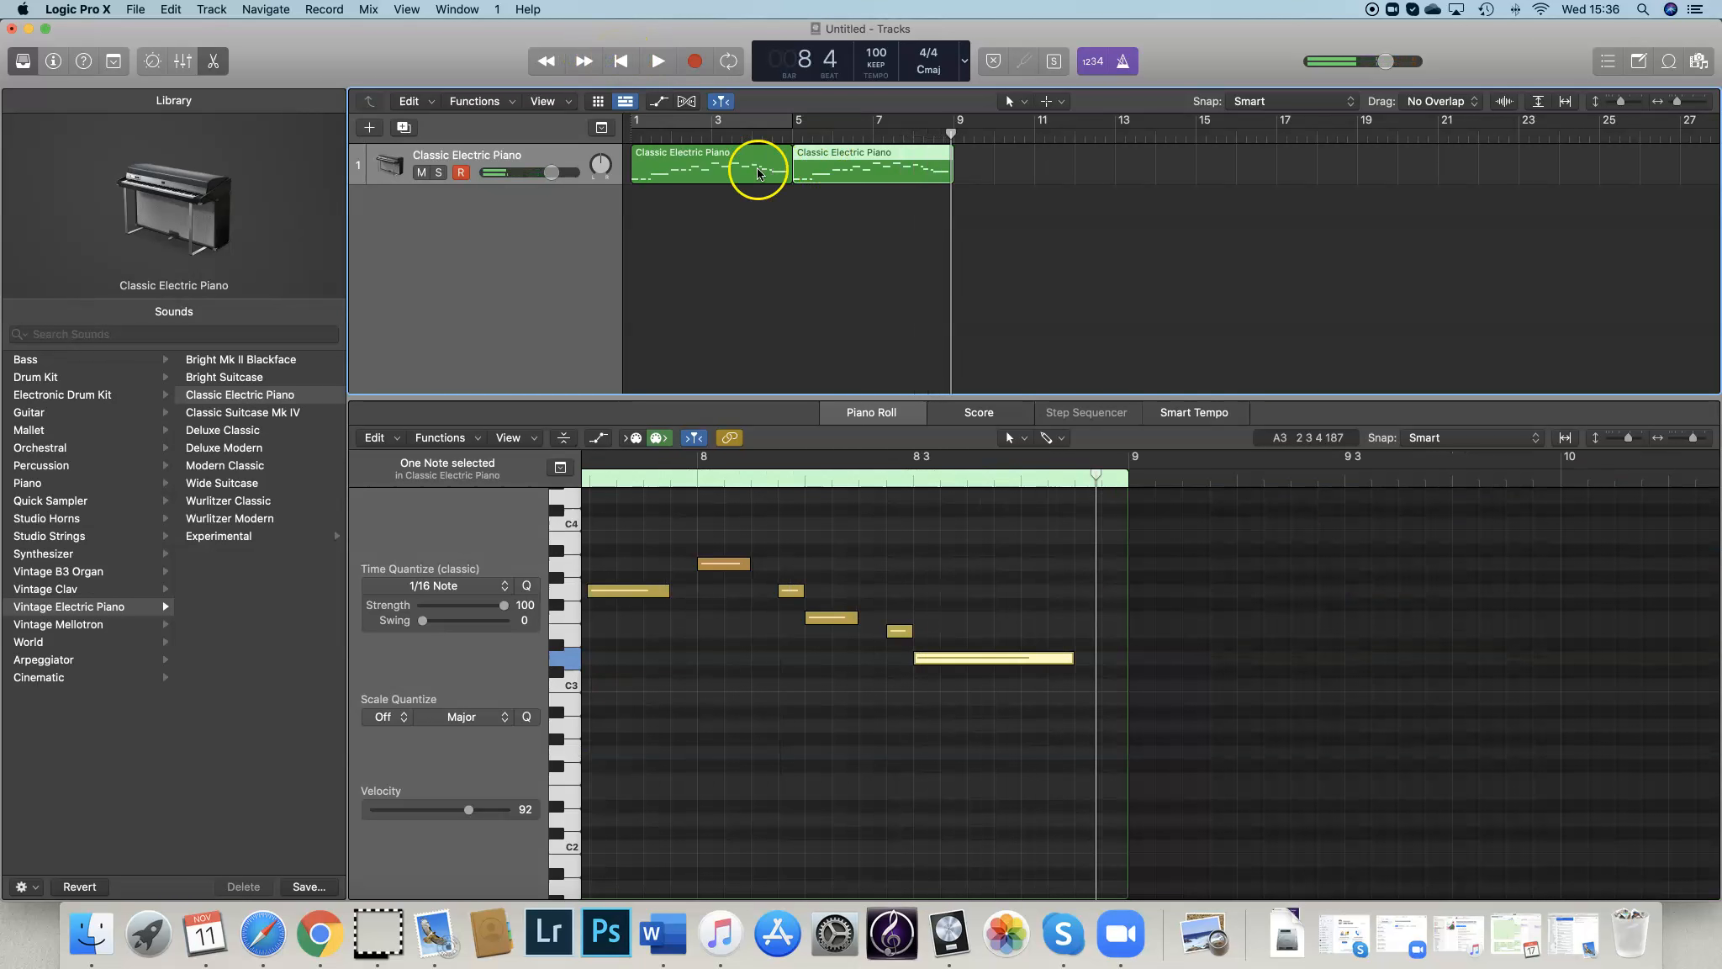
Lower the A3 note at the start of bar 8 to F3, keeping its position at 8 1 1 1.
click(904, 319)
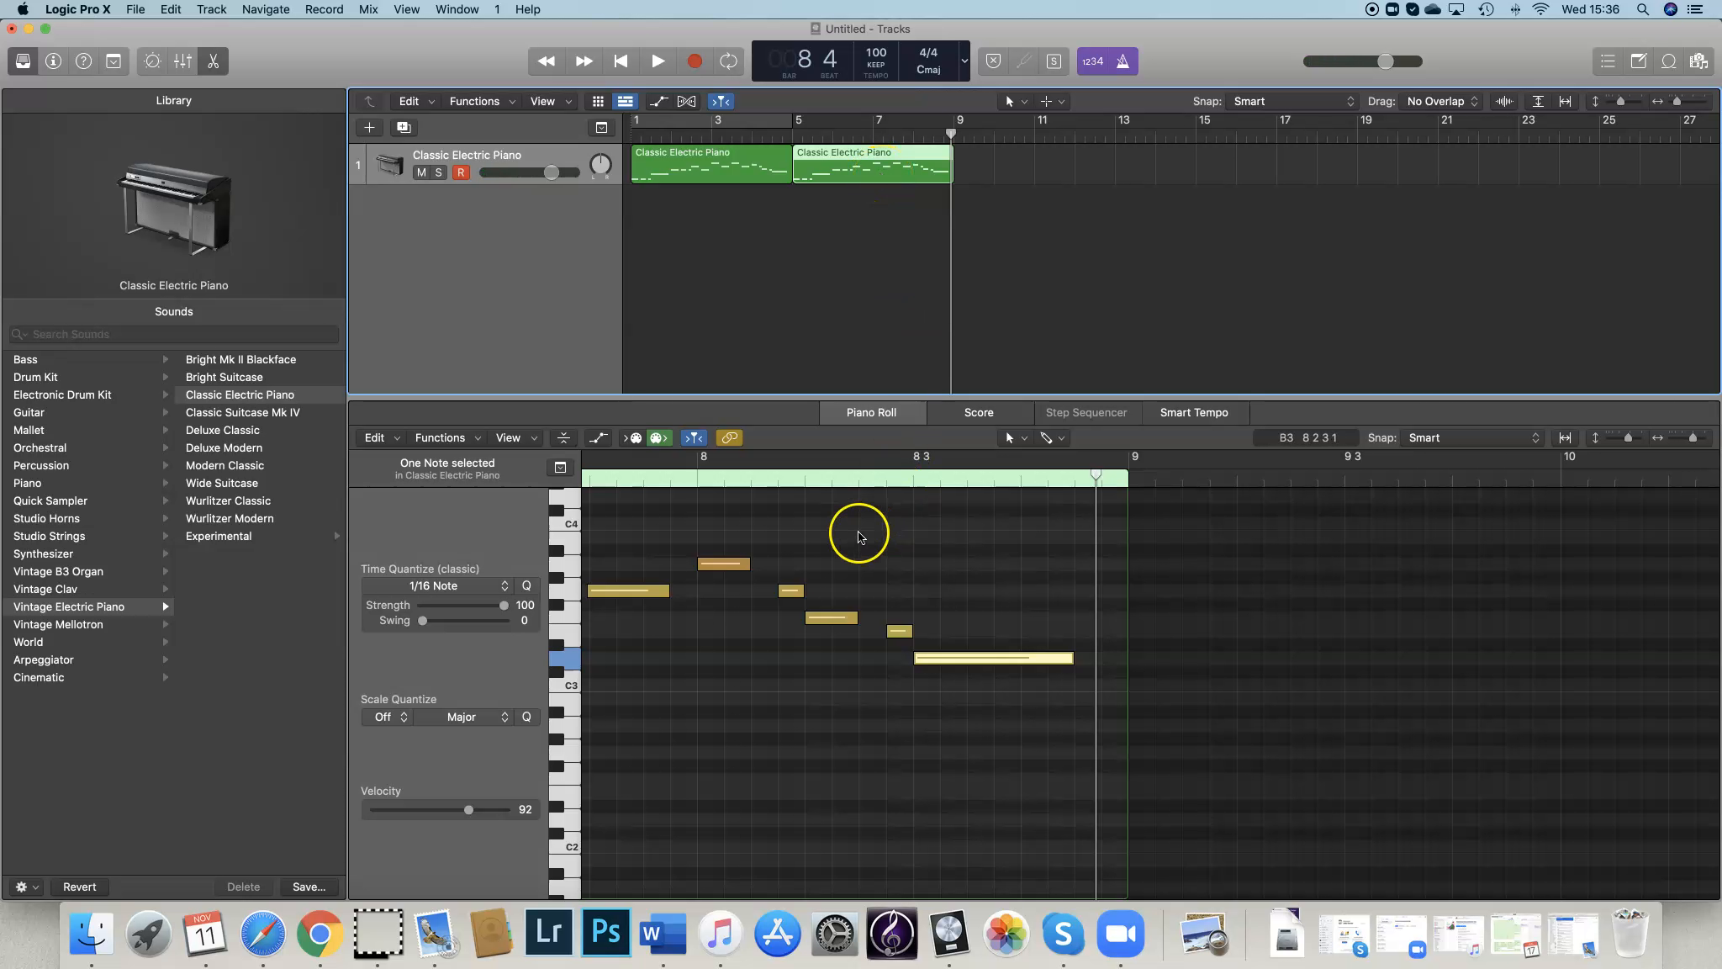
mouse_move(951, 139)
mouse_down()
mouse_move(889, 138)
mouse_move(917, 138)
mouse_up()
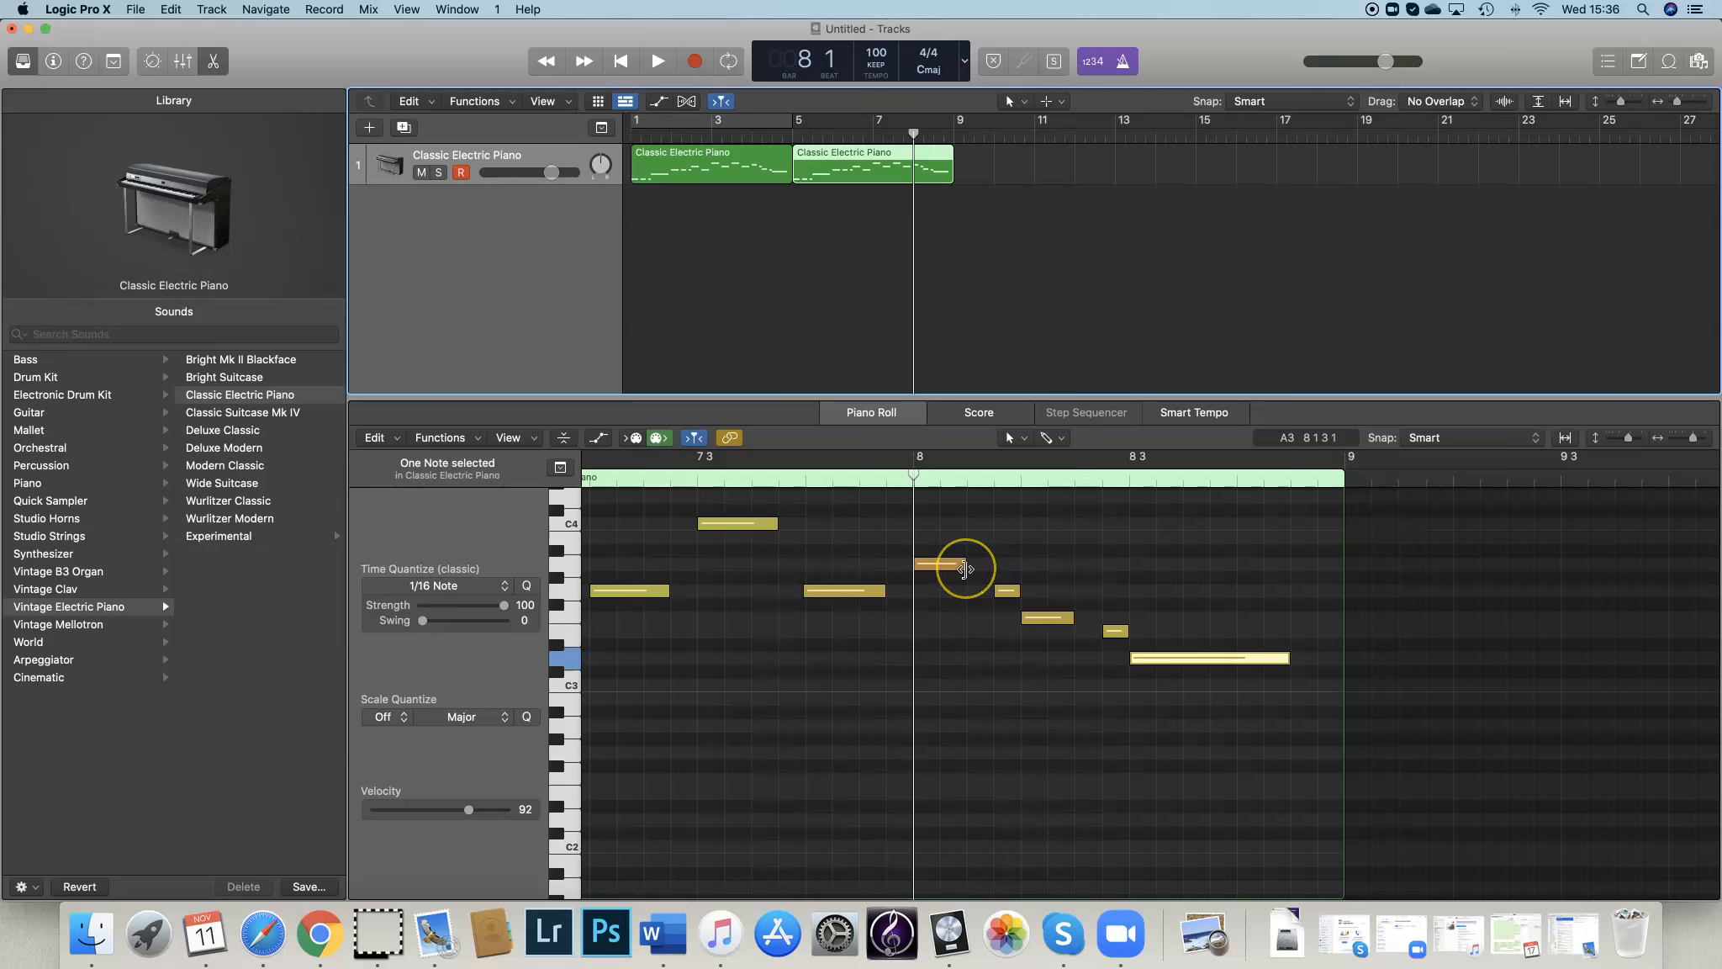
click(937, 566)
click(936, 566)
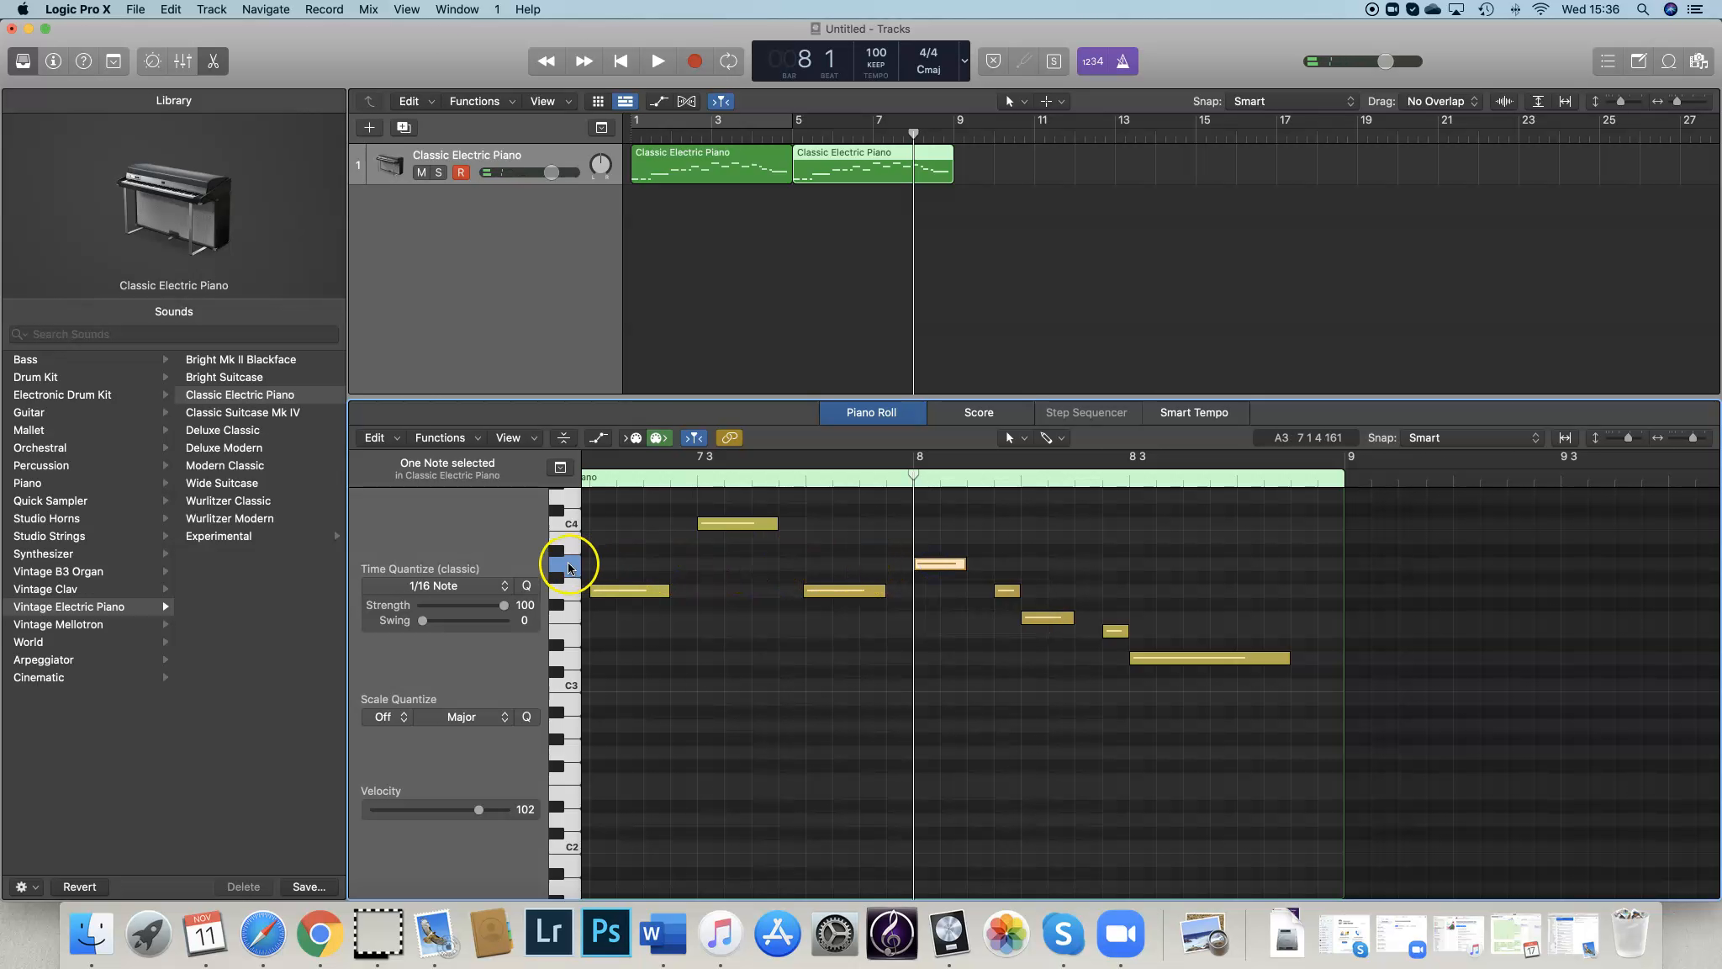
click(569, 621)
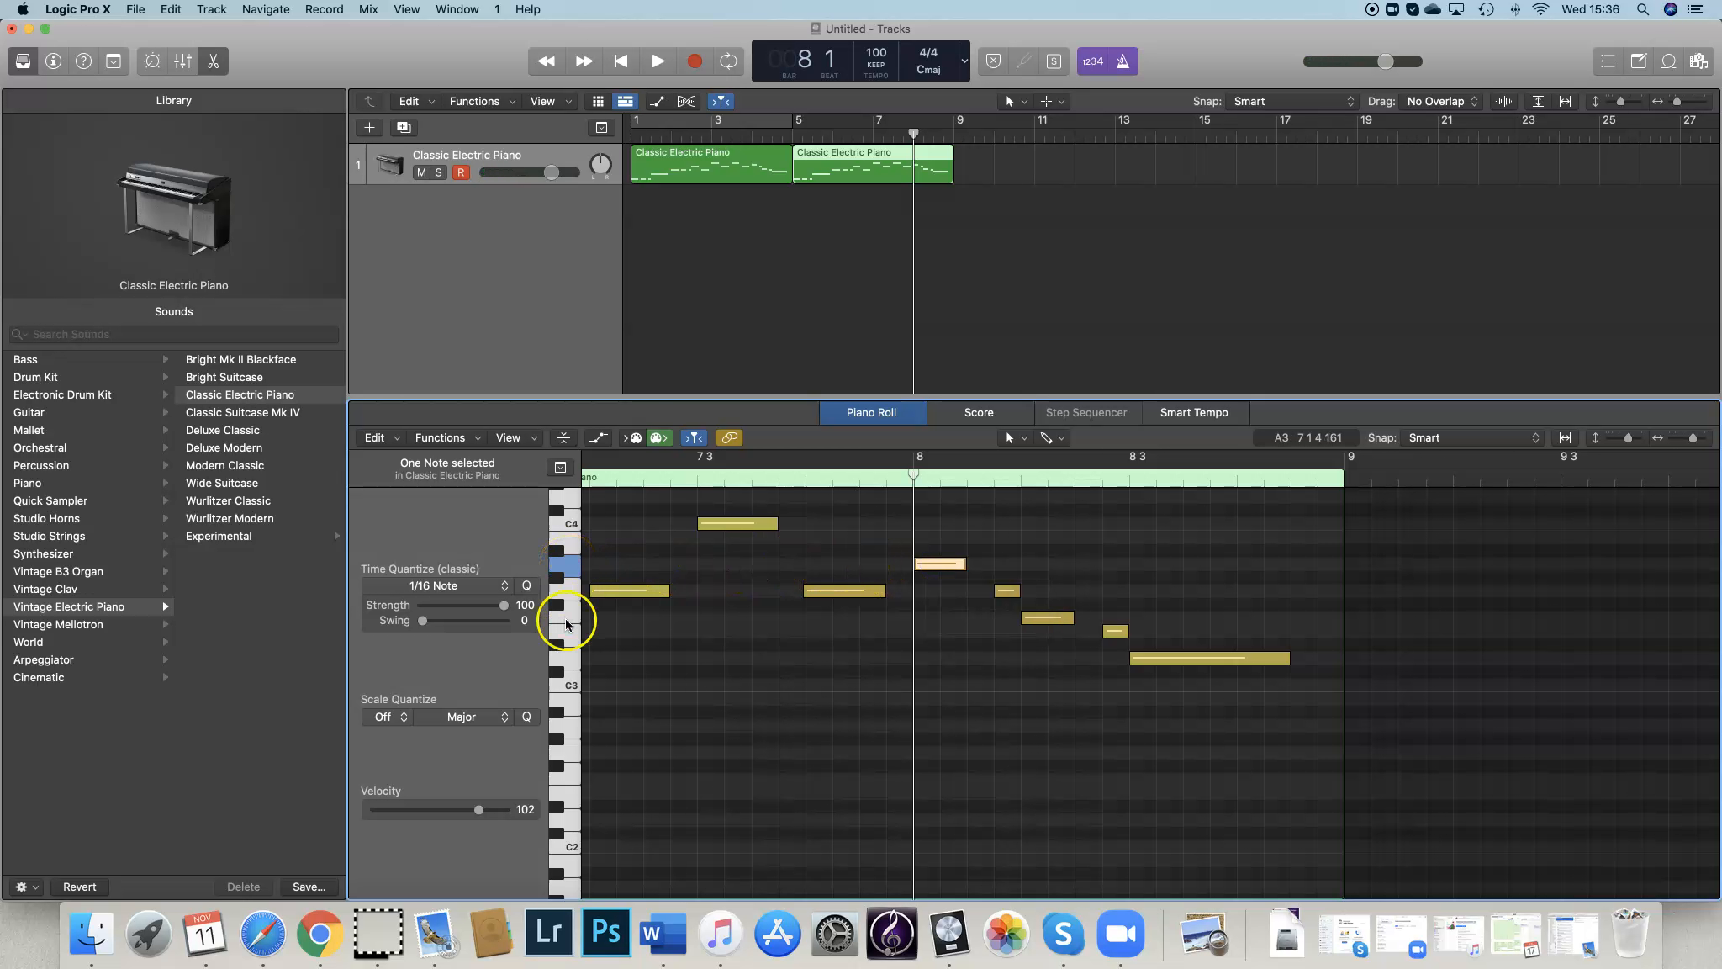
click(1149, 592)
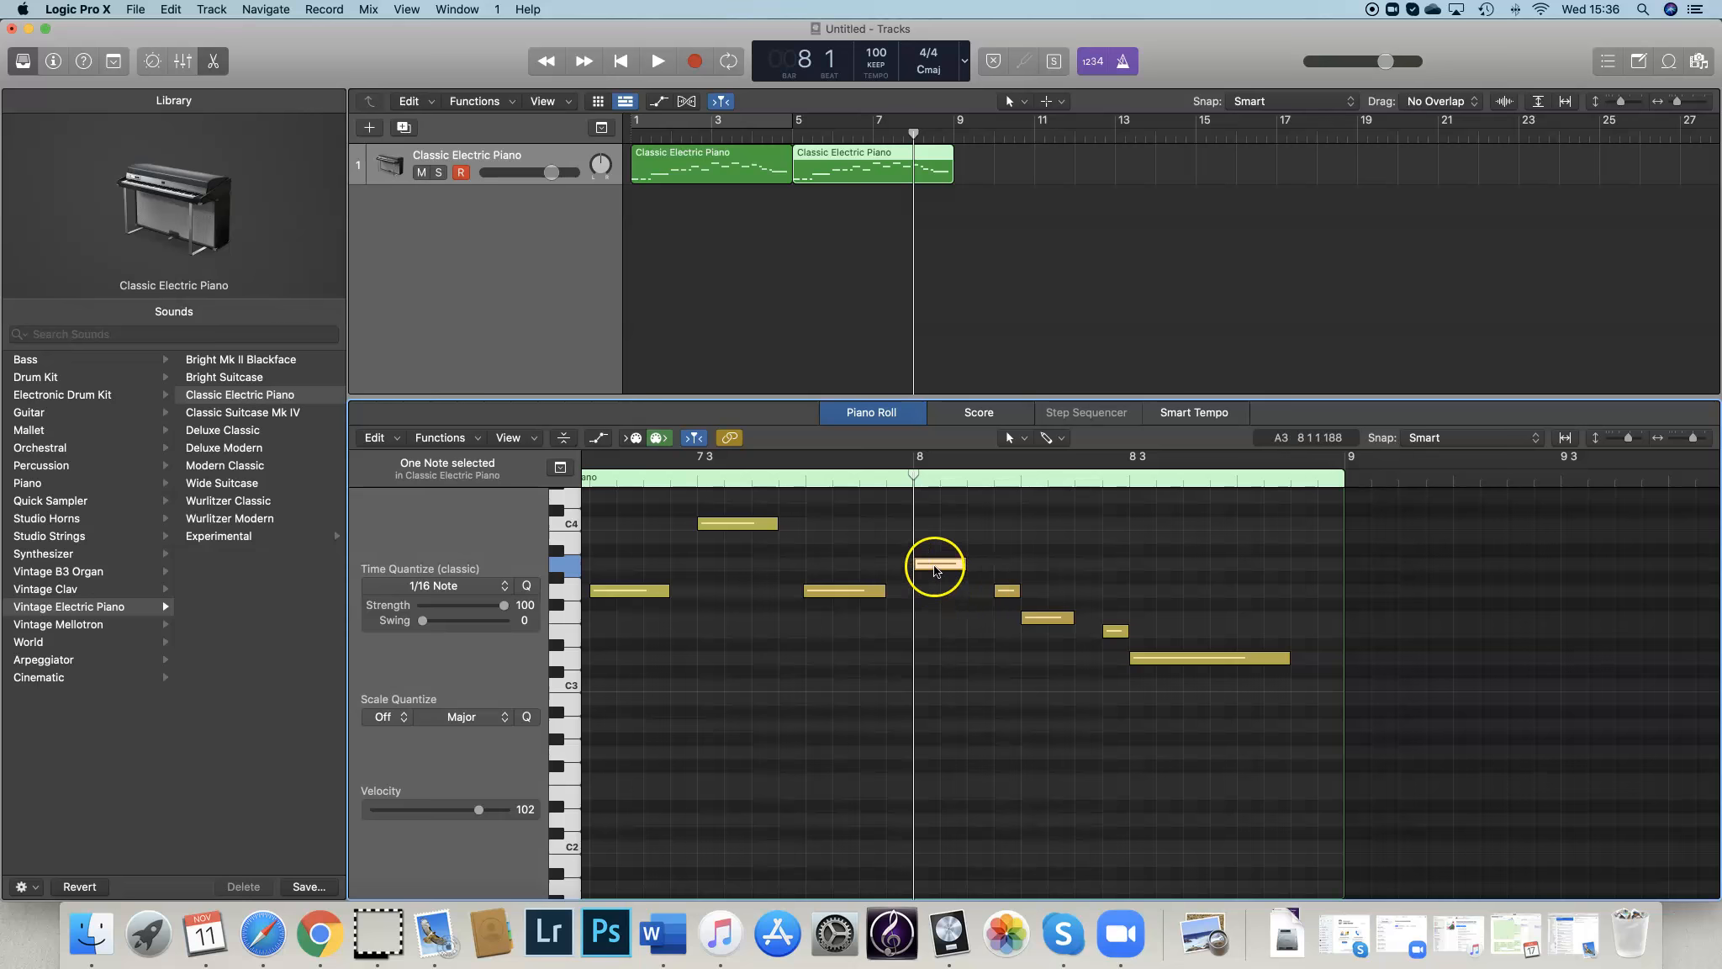
drag(933, 565, 931, 617)
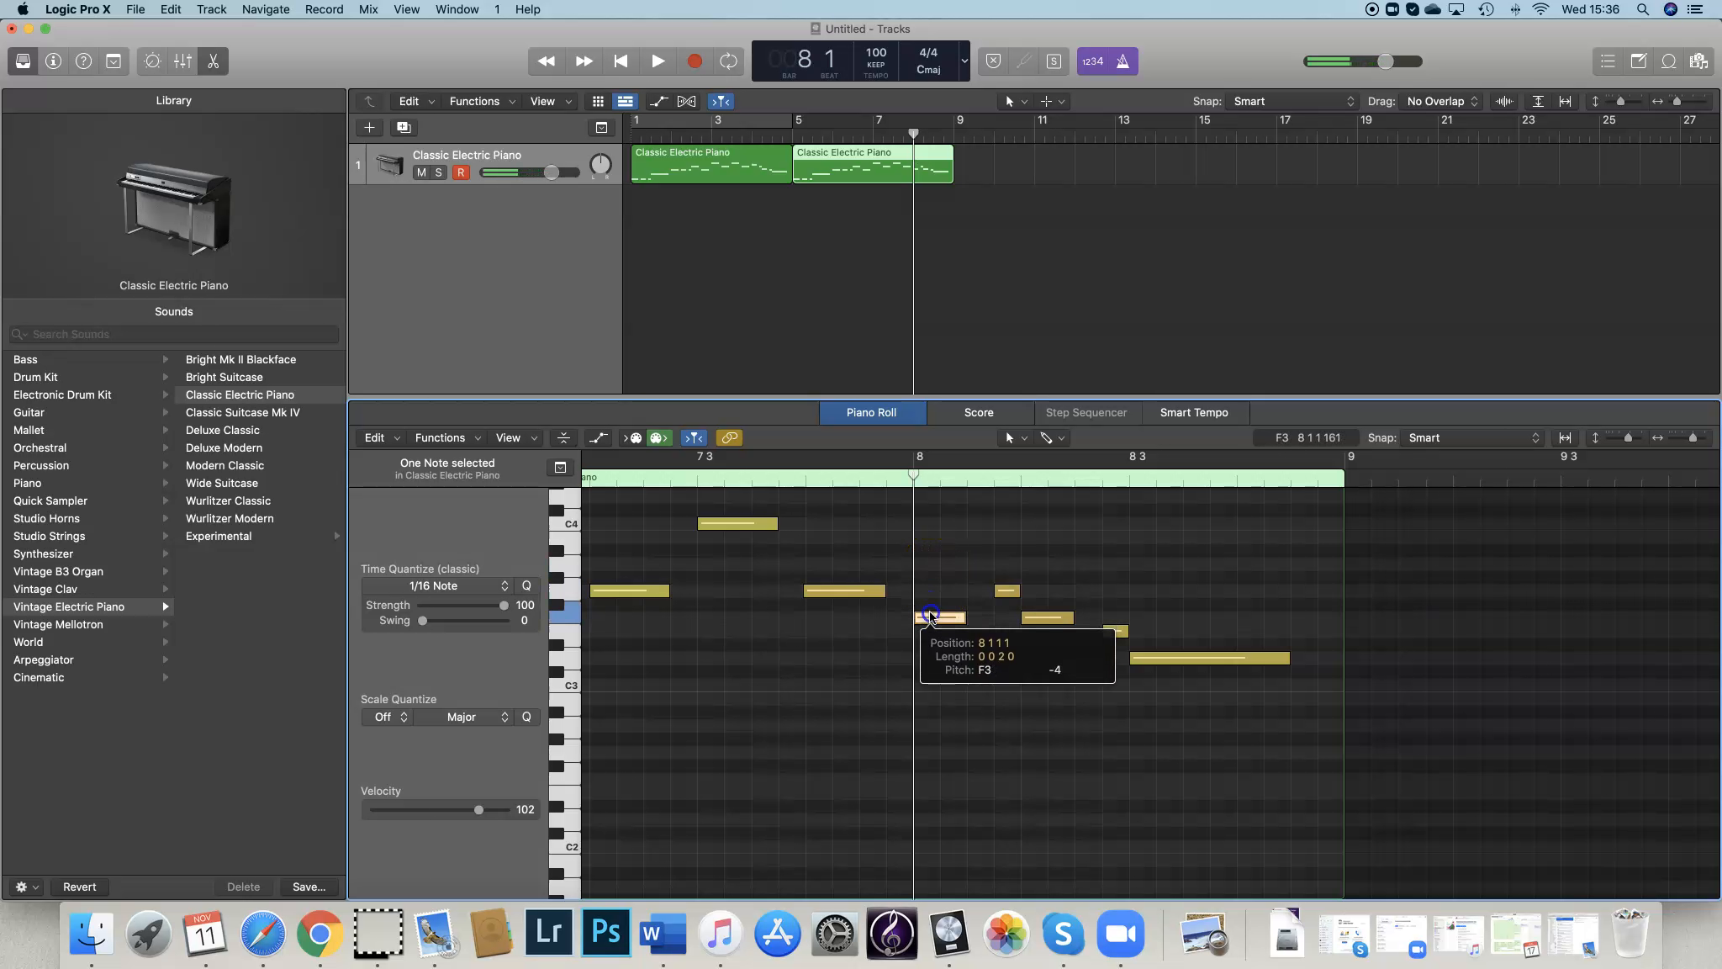
Lower the short G3 note at 8 1 4 1 to E3, keeping its position and length.
click(1007, 593)
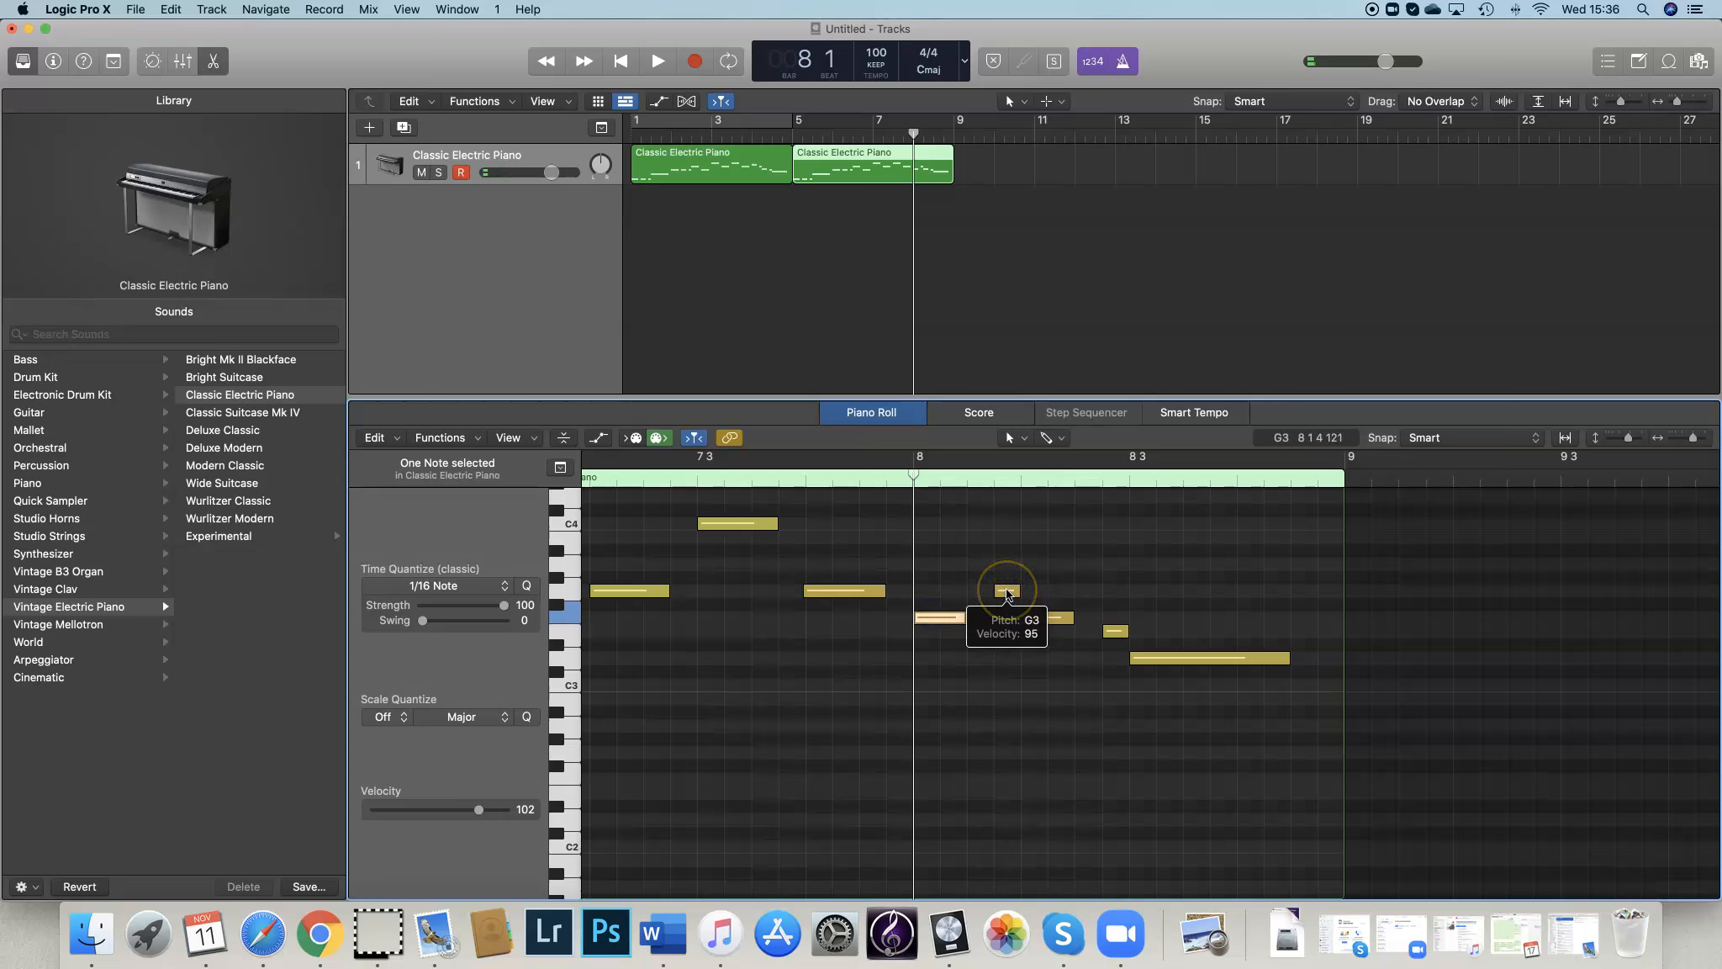
click(1007, 593)
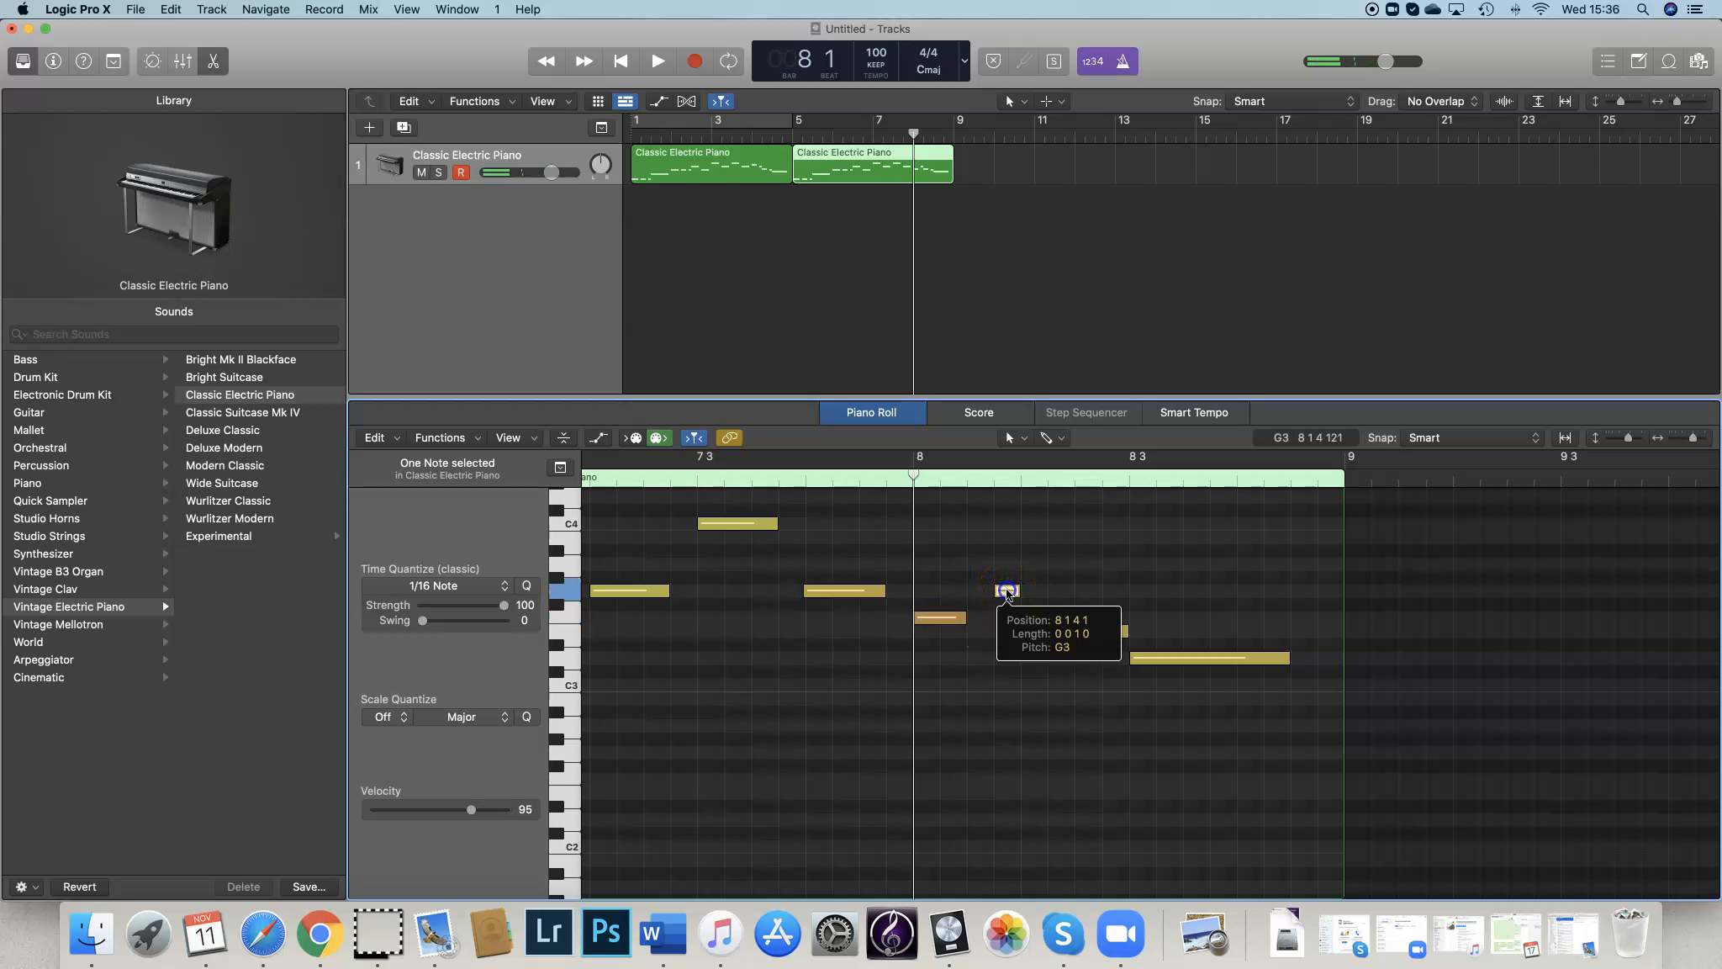
drag(1008, 595, 1005, 638)
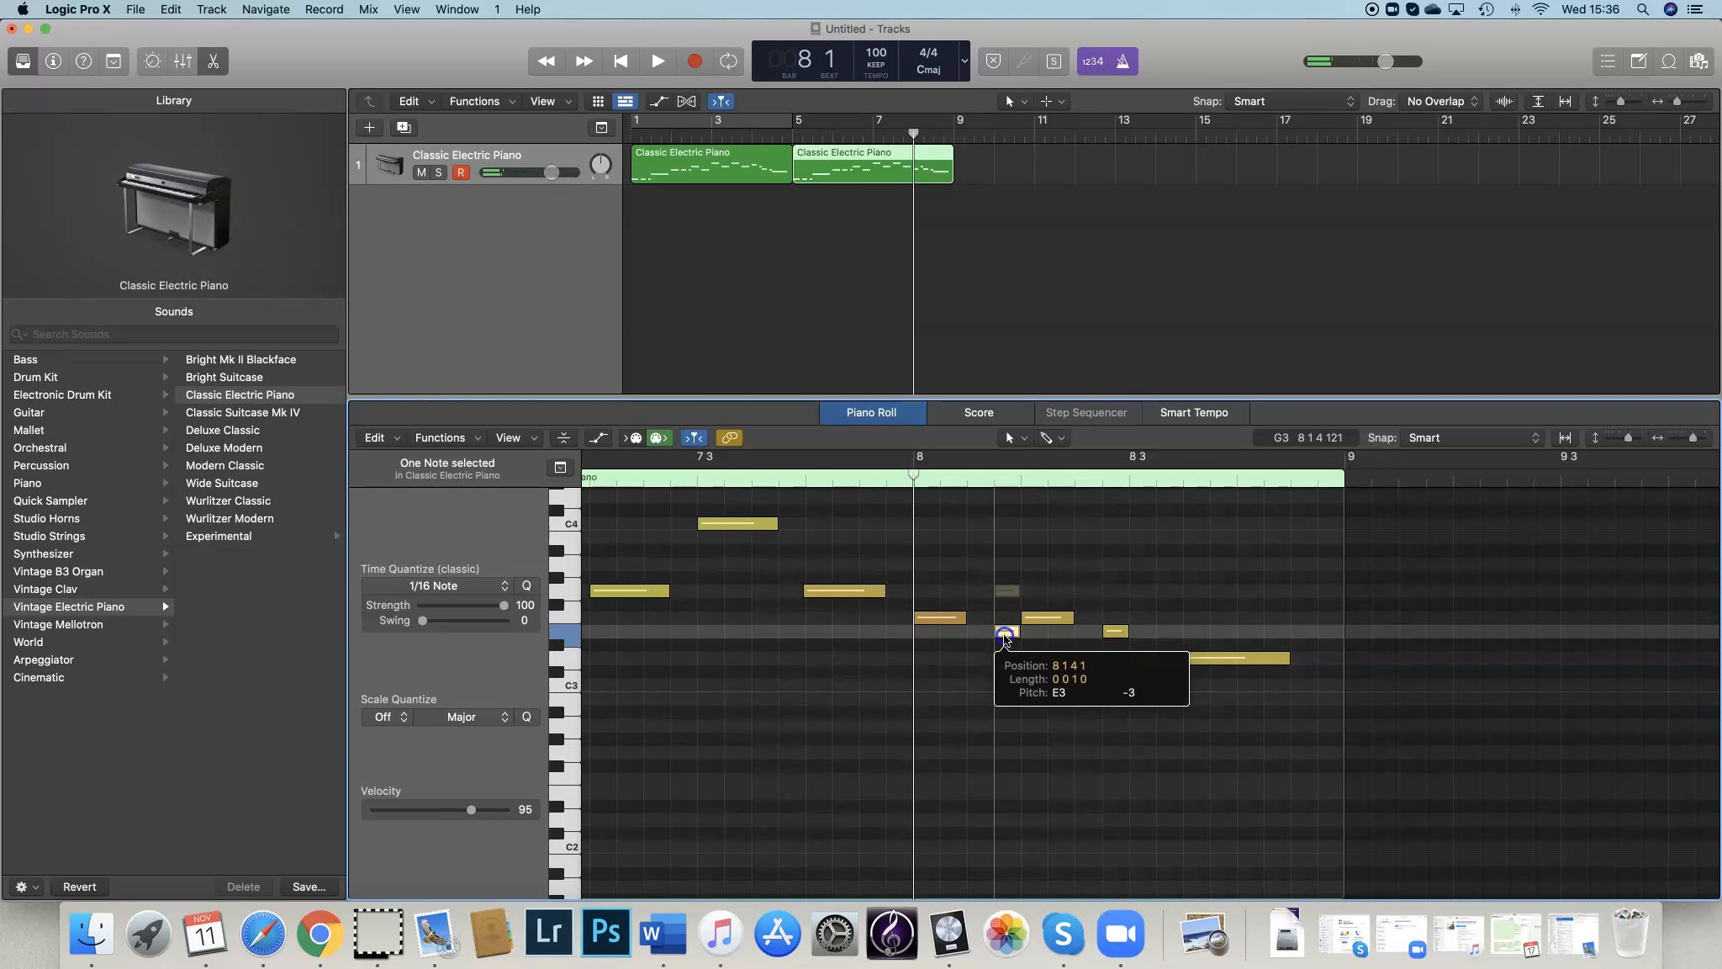
drag(1005, 637, 1004, 633)
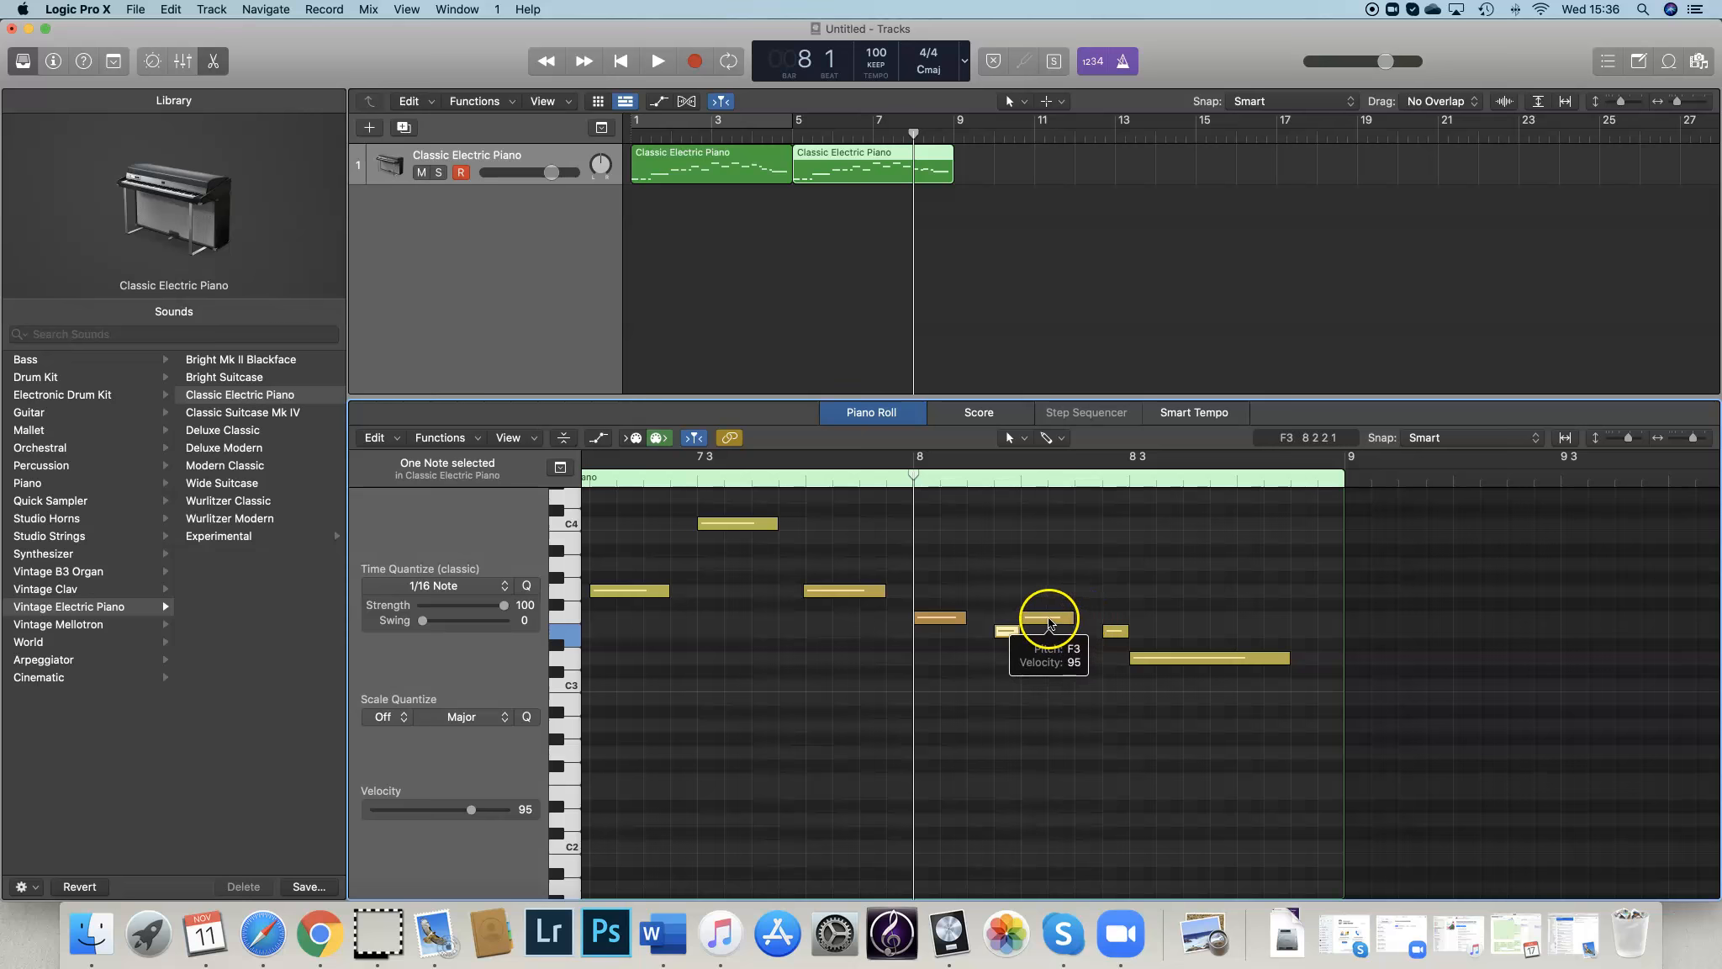
Lower the F3 note on beat 2 of bar 8 to D3 and the long final note on beat 3 to C3.
click(1052, 624)
drag(1051, 626, 1048, 657)
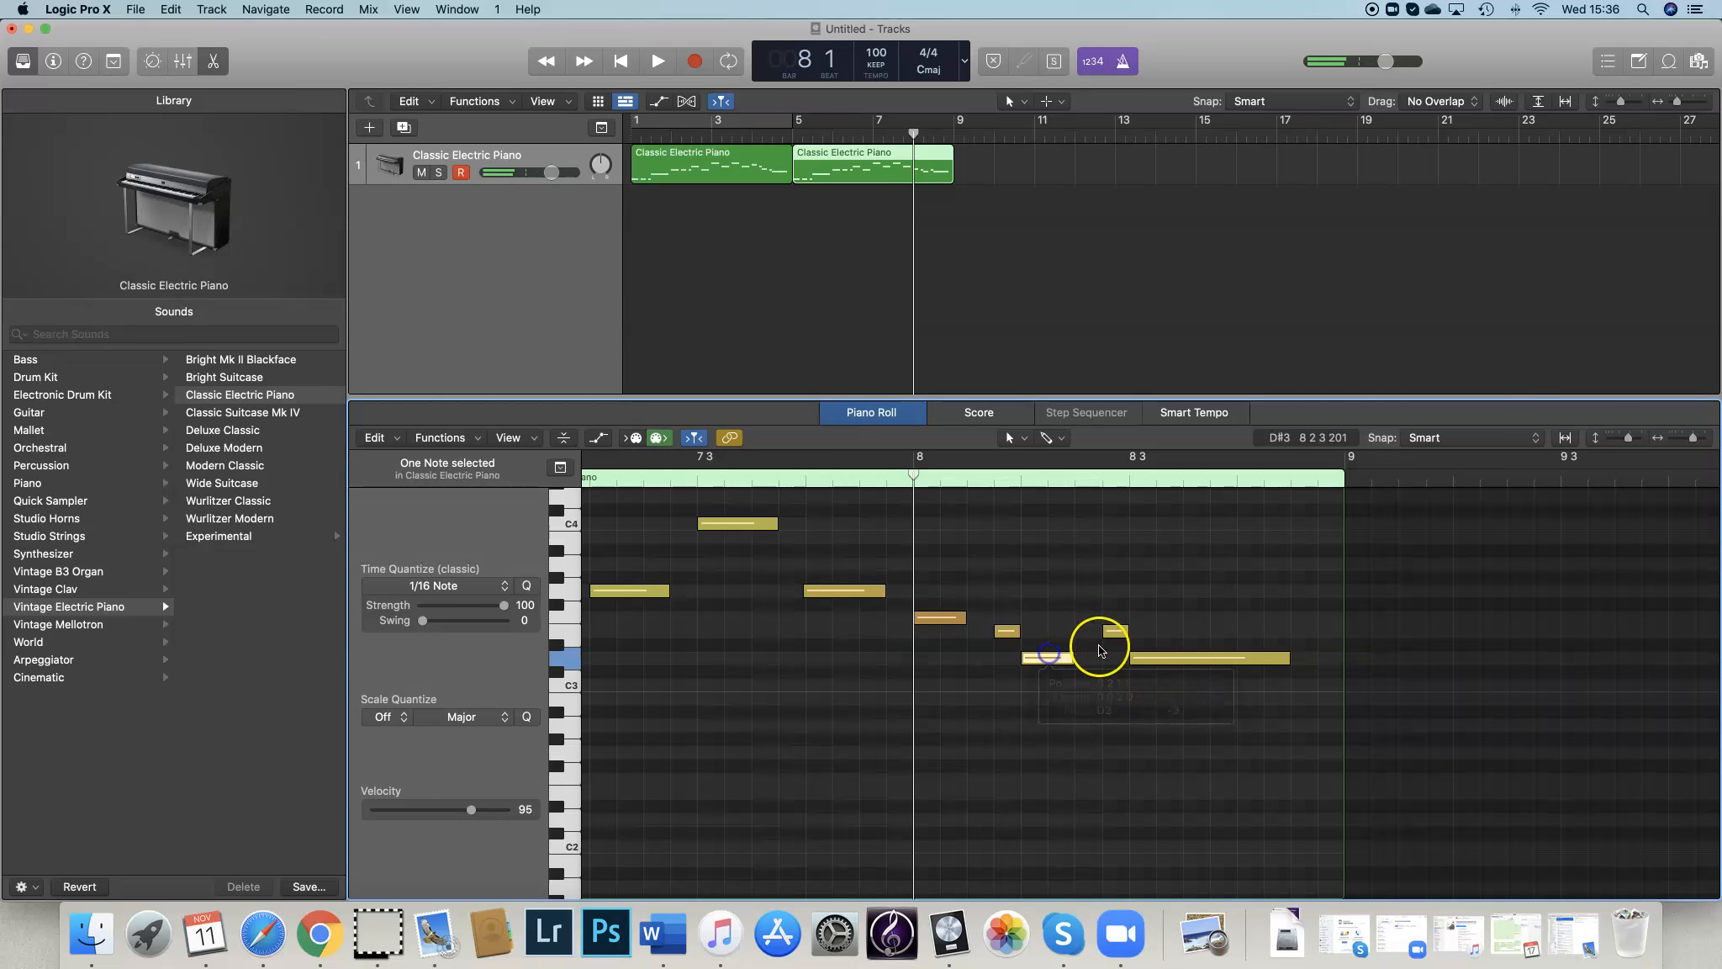
click(1116, 633)
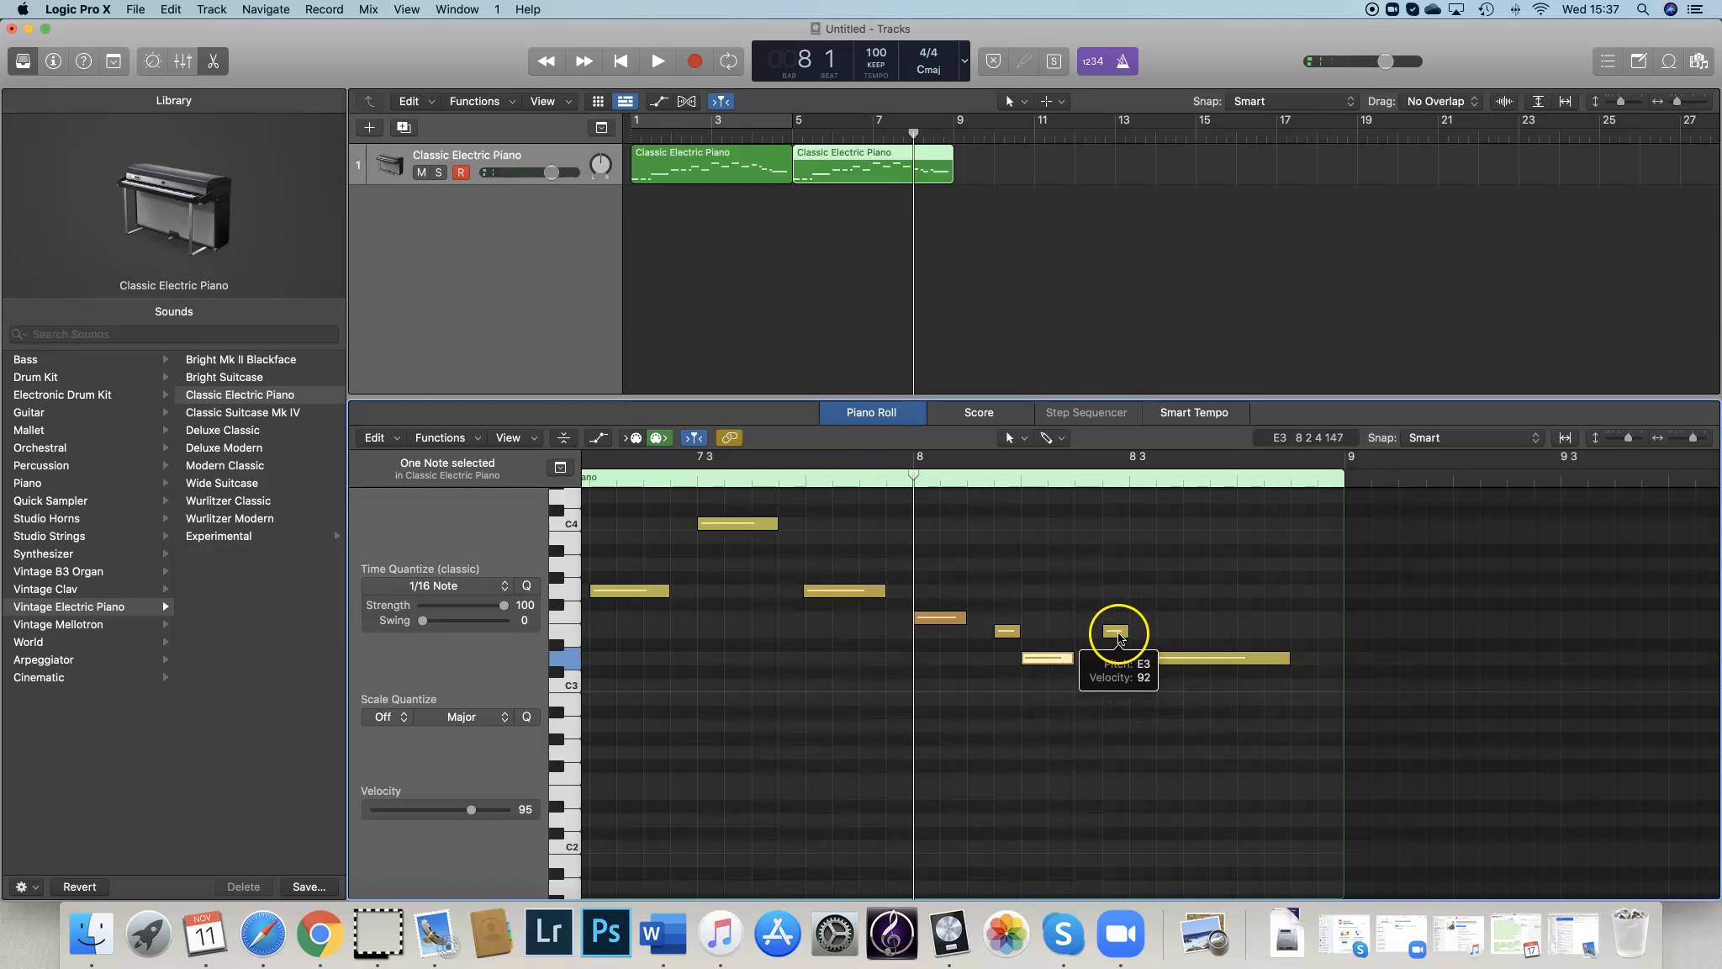
click(1182, 661)
drag(1182, 661, 1184, 685)
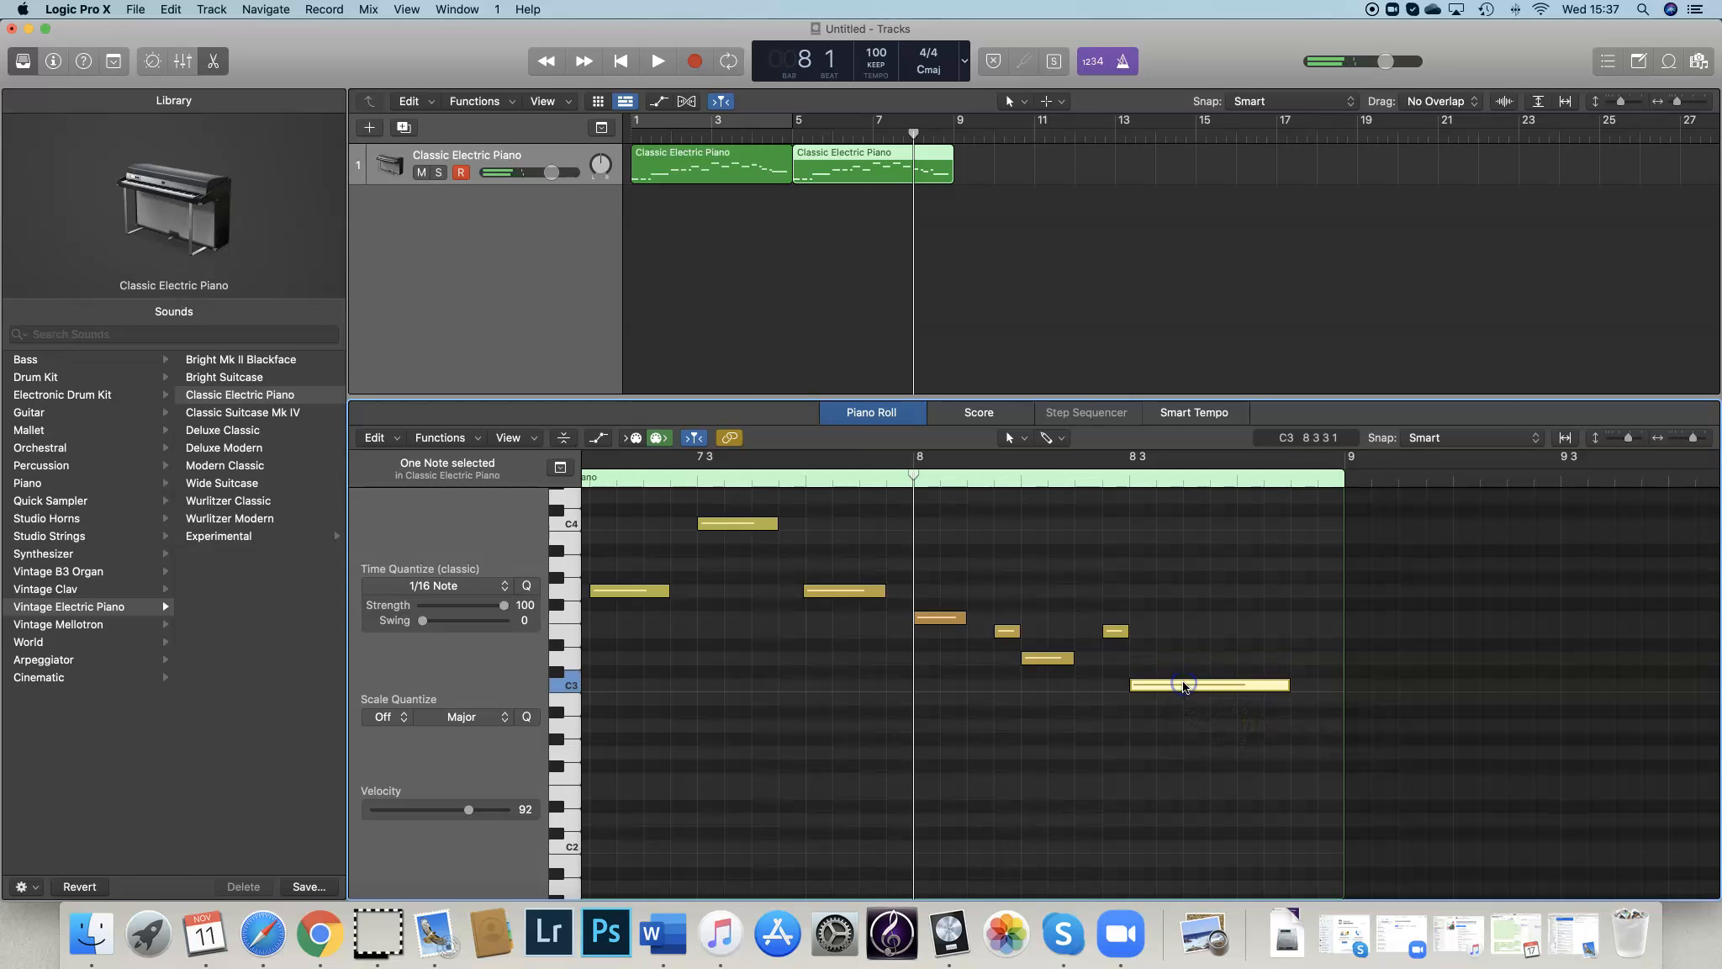
Play both piano regions from bar 1 to hear the varied ending, and stop at bar 9.
click(857, 214)
drag(915, 132, 787, 145)
click(785, 169)
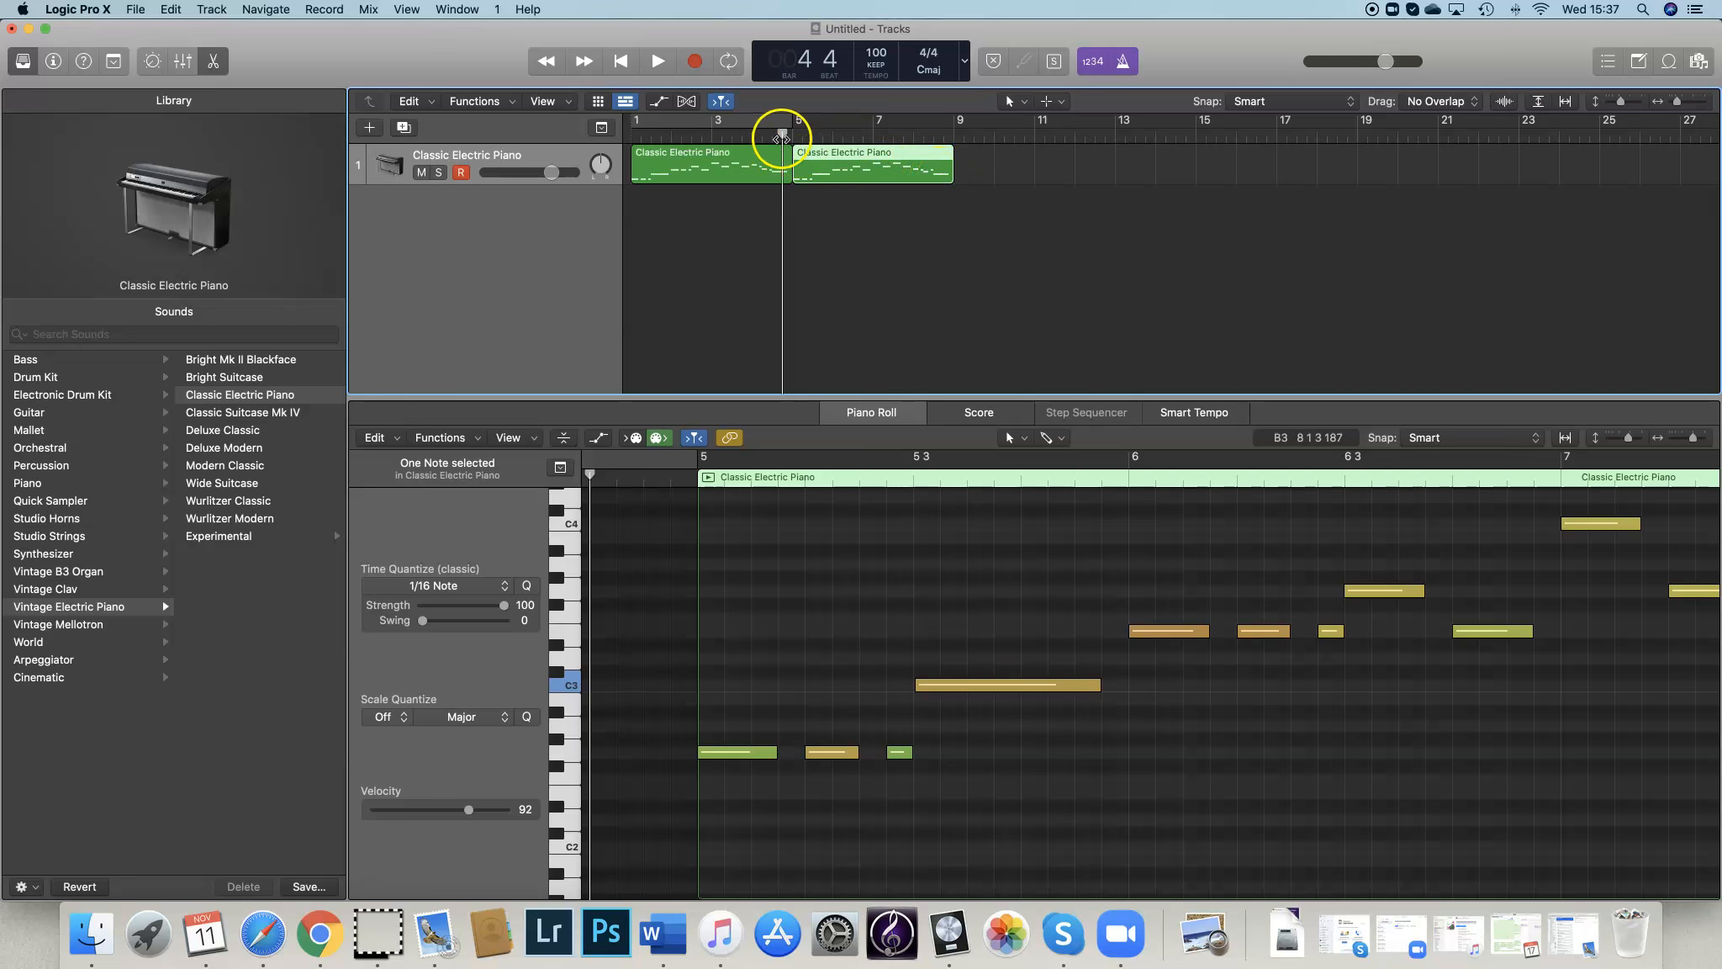
drag(780, 135, 630, 141)
click(671, 67)
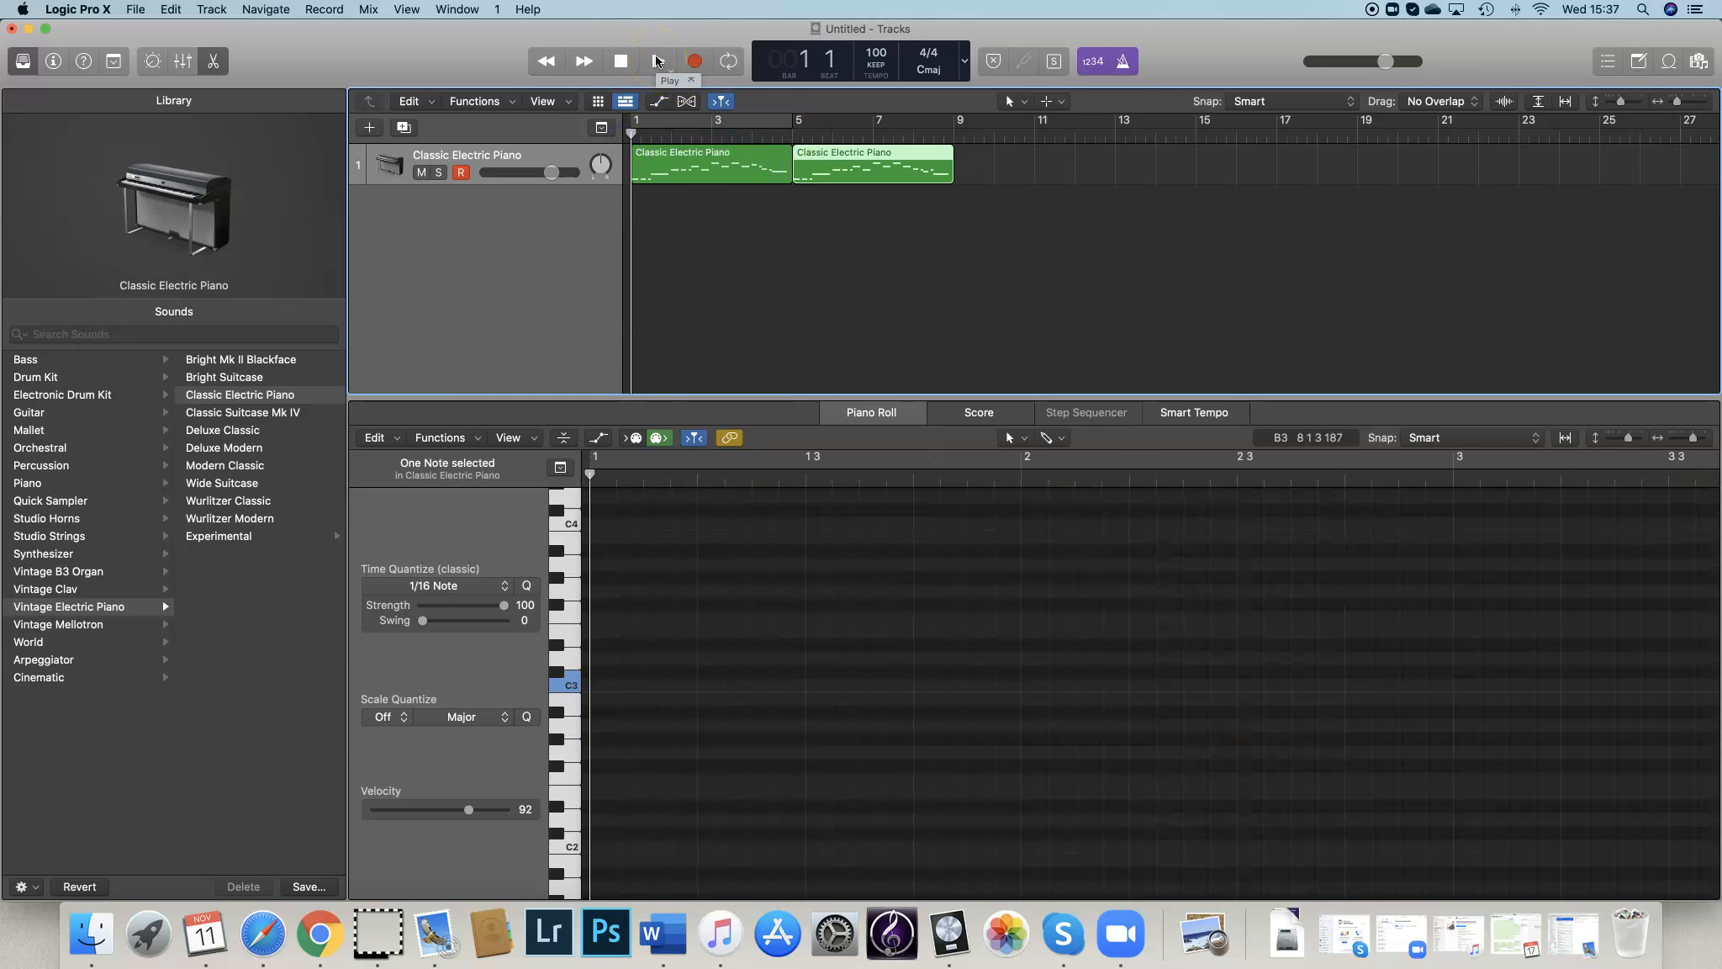
click(659, 62)
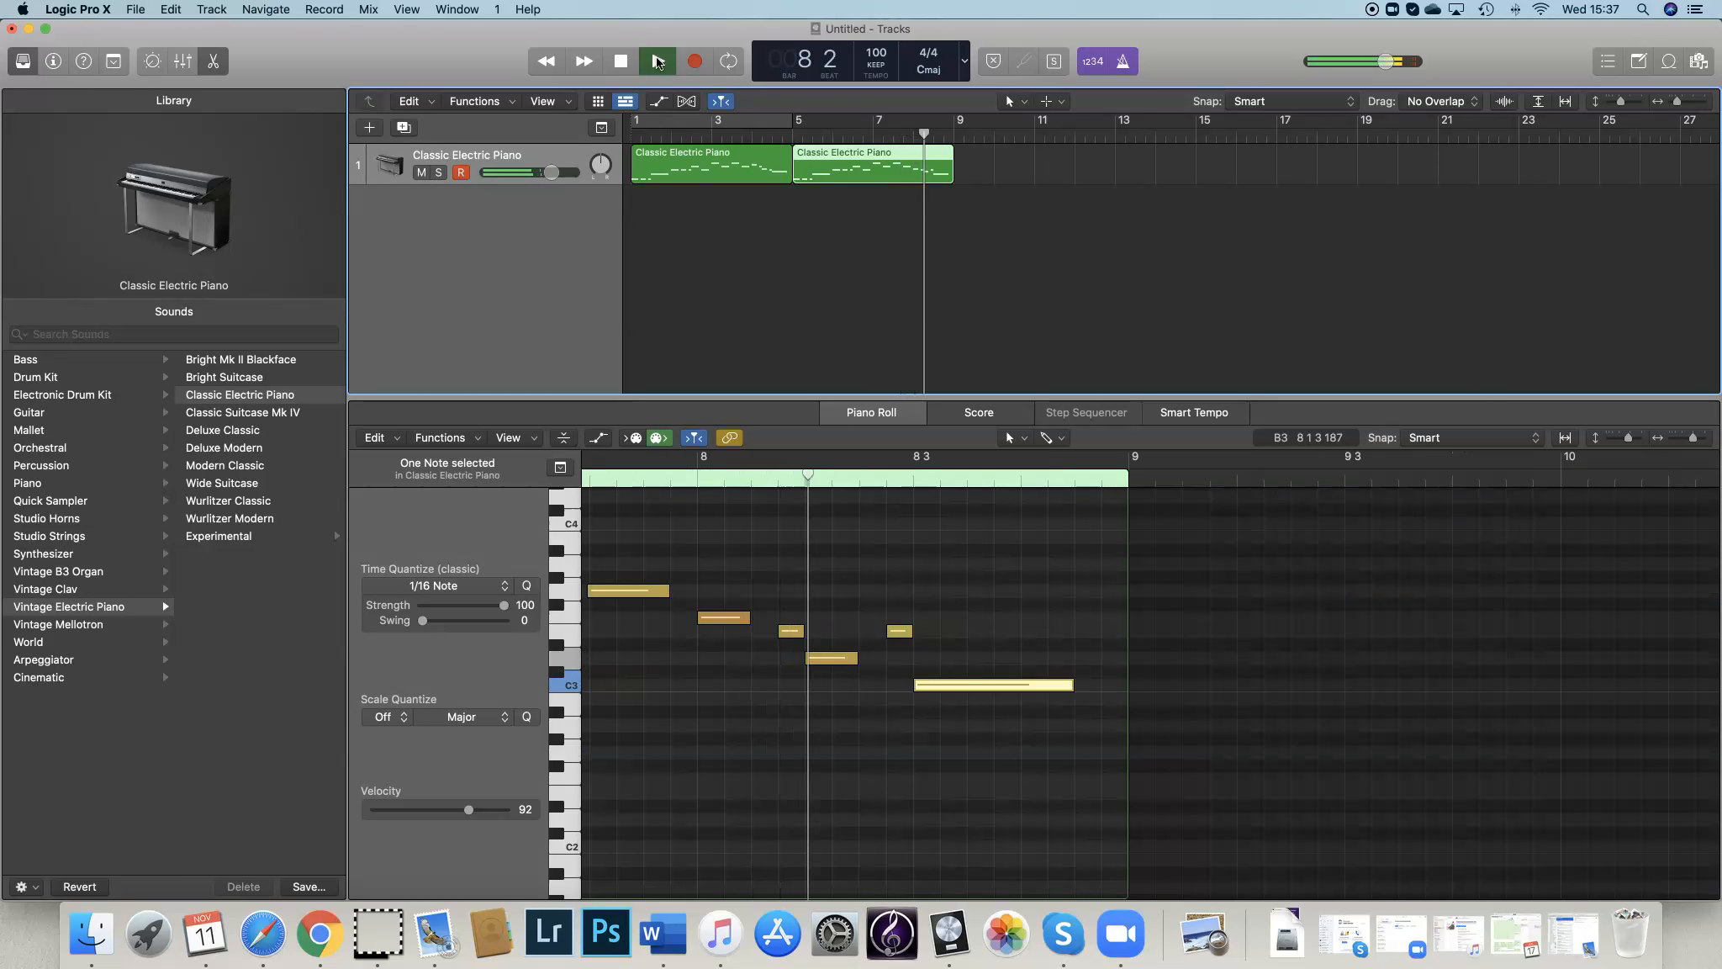
click(627, 61)
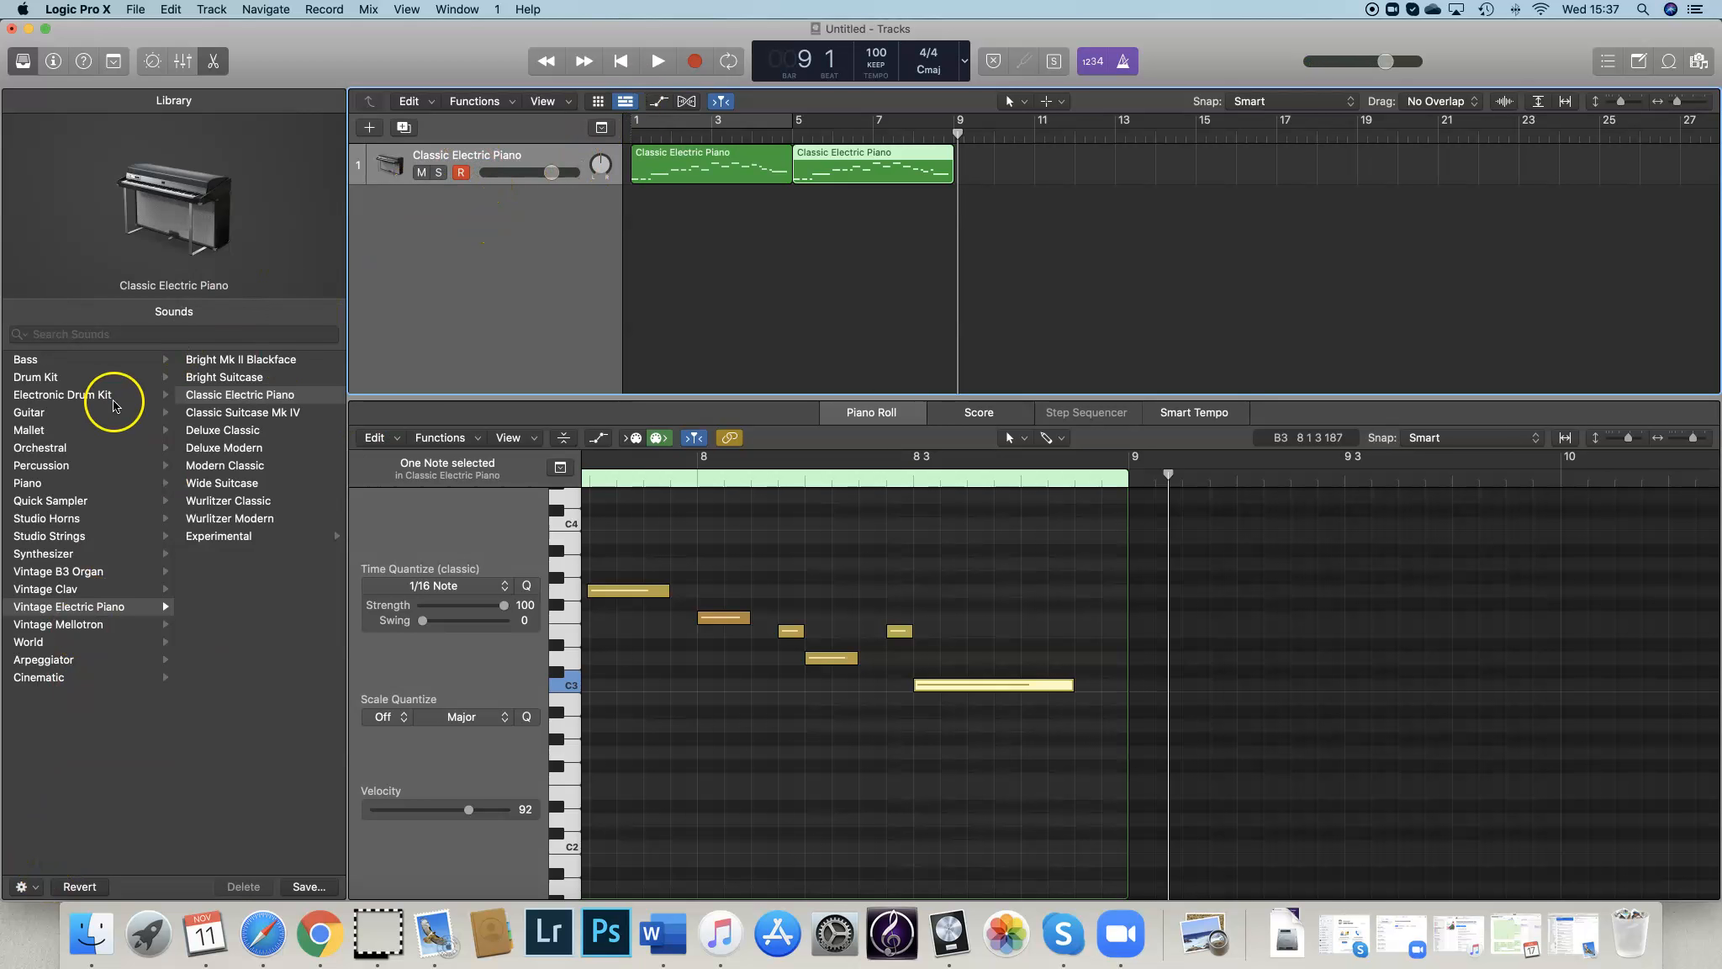
Change the electric piano track's sound to Trumpets from the Orchestral Brass sounds.
click(538, 160)
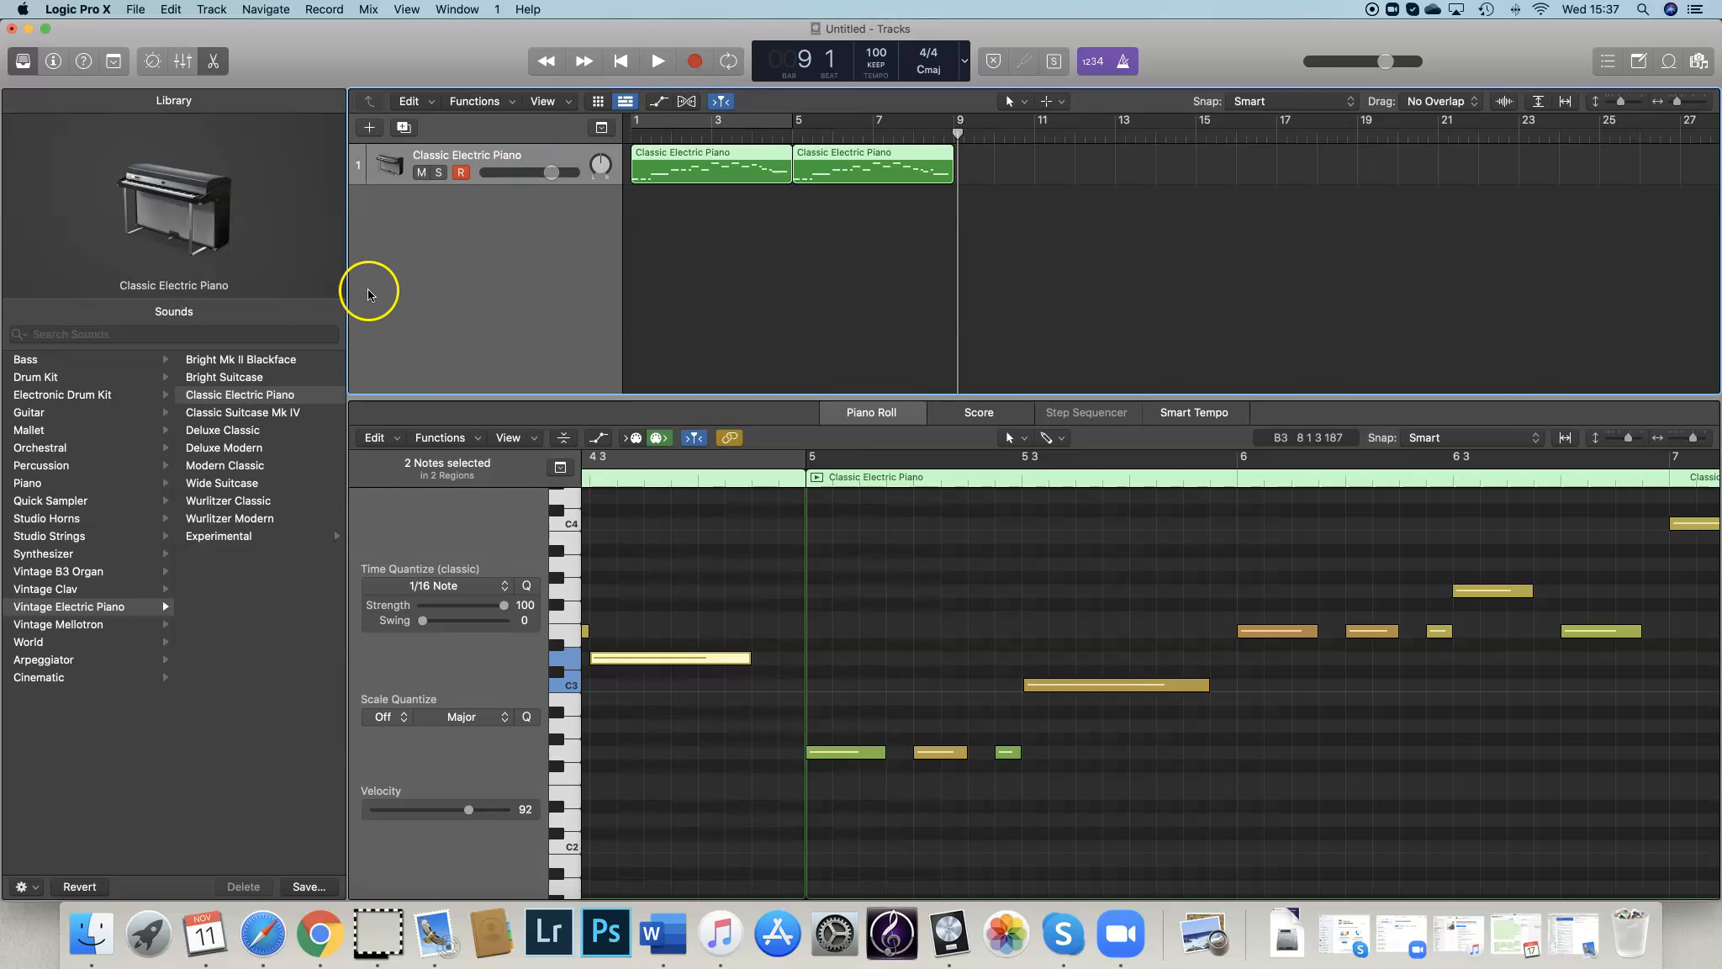
click(68, 450)
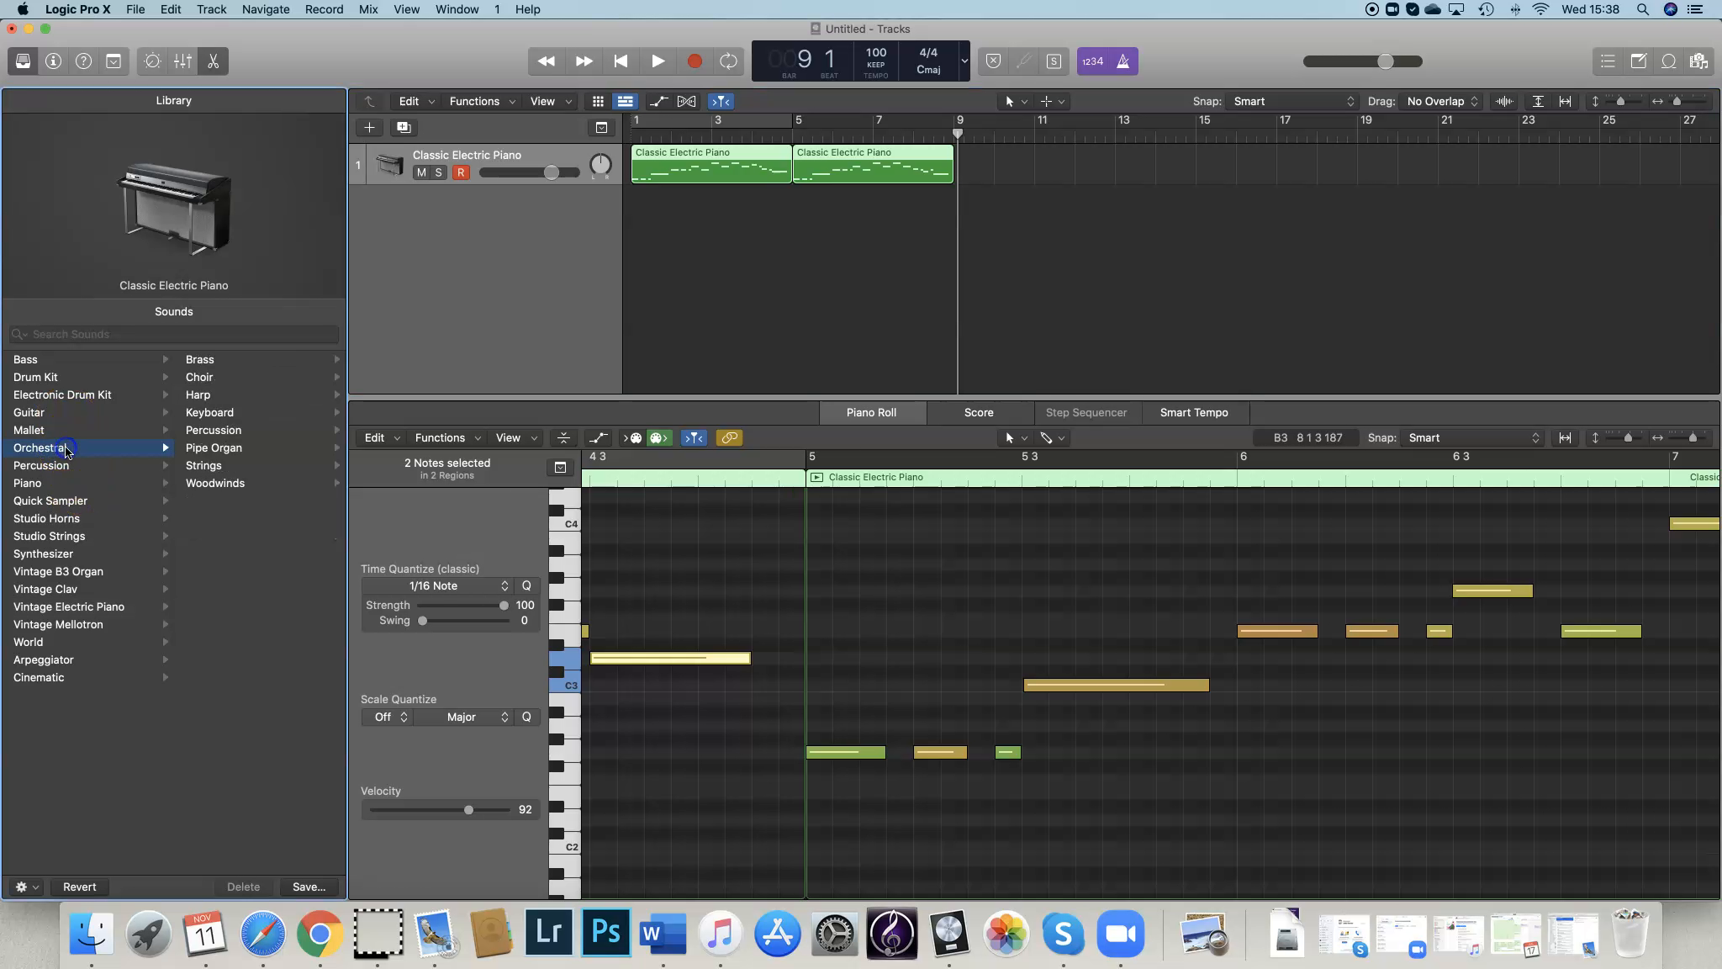
click(239, 363)
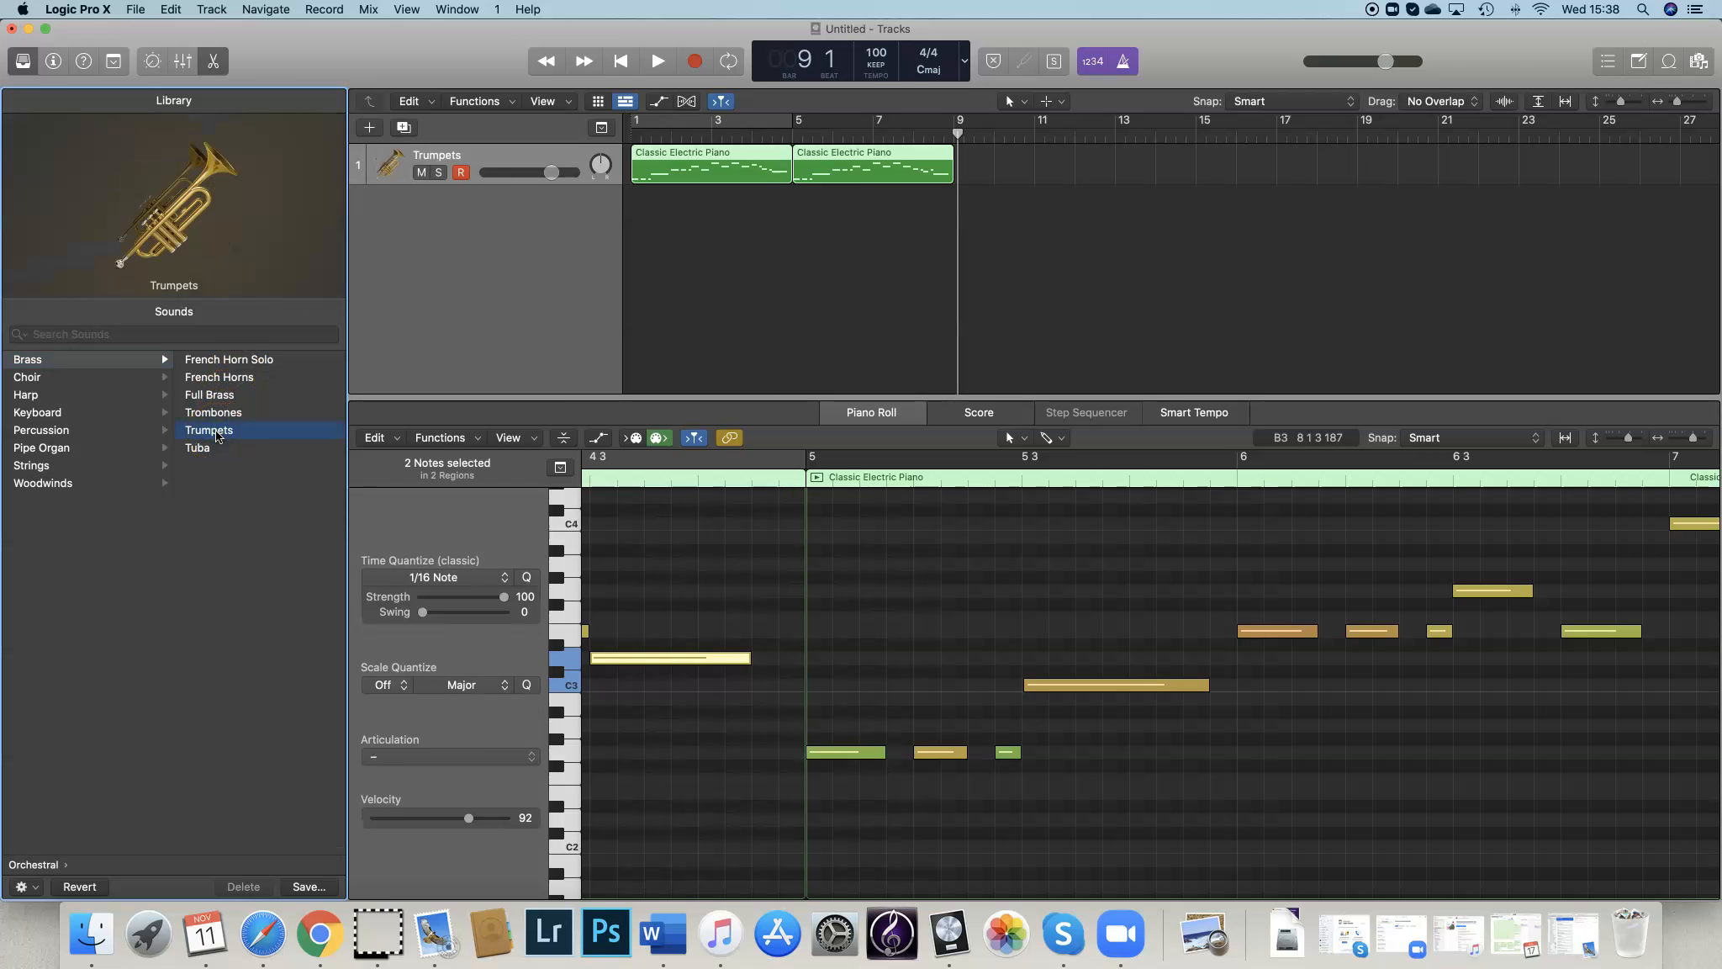
Play the whole melody from bar 1 with the trumpet sound, and stop after the last region.
drag(958, 132, 626, 147)
click(651, 70)
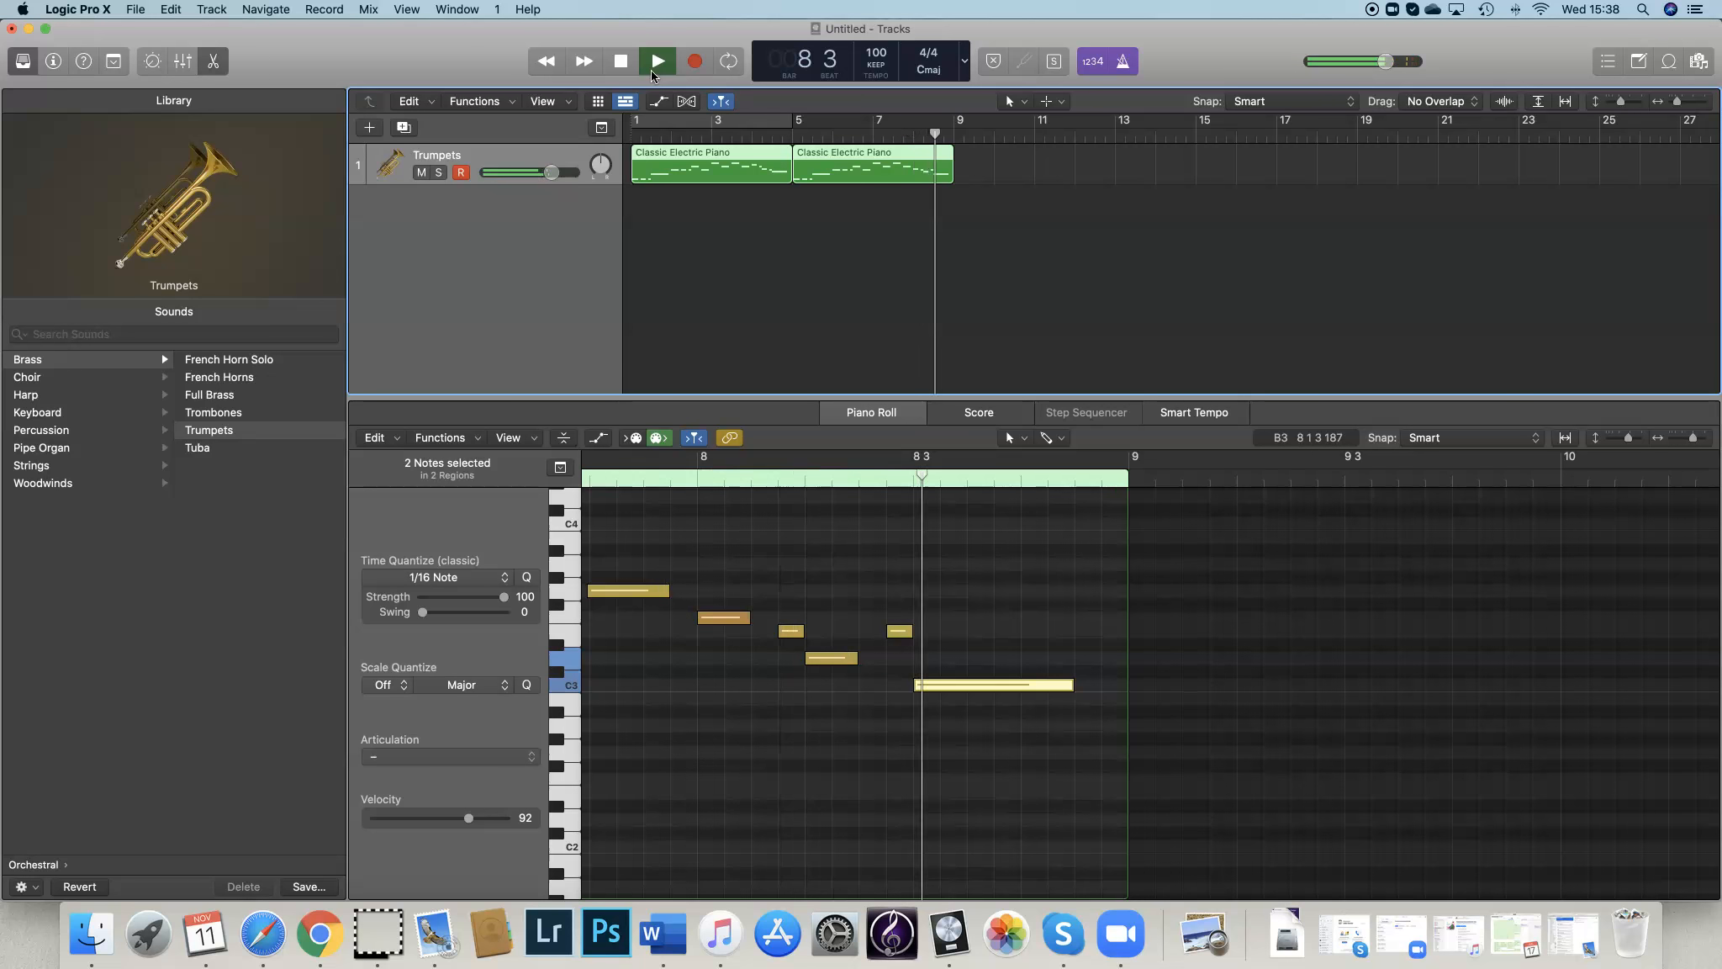
click(619, 61)
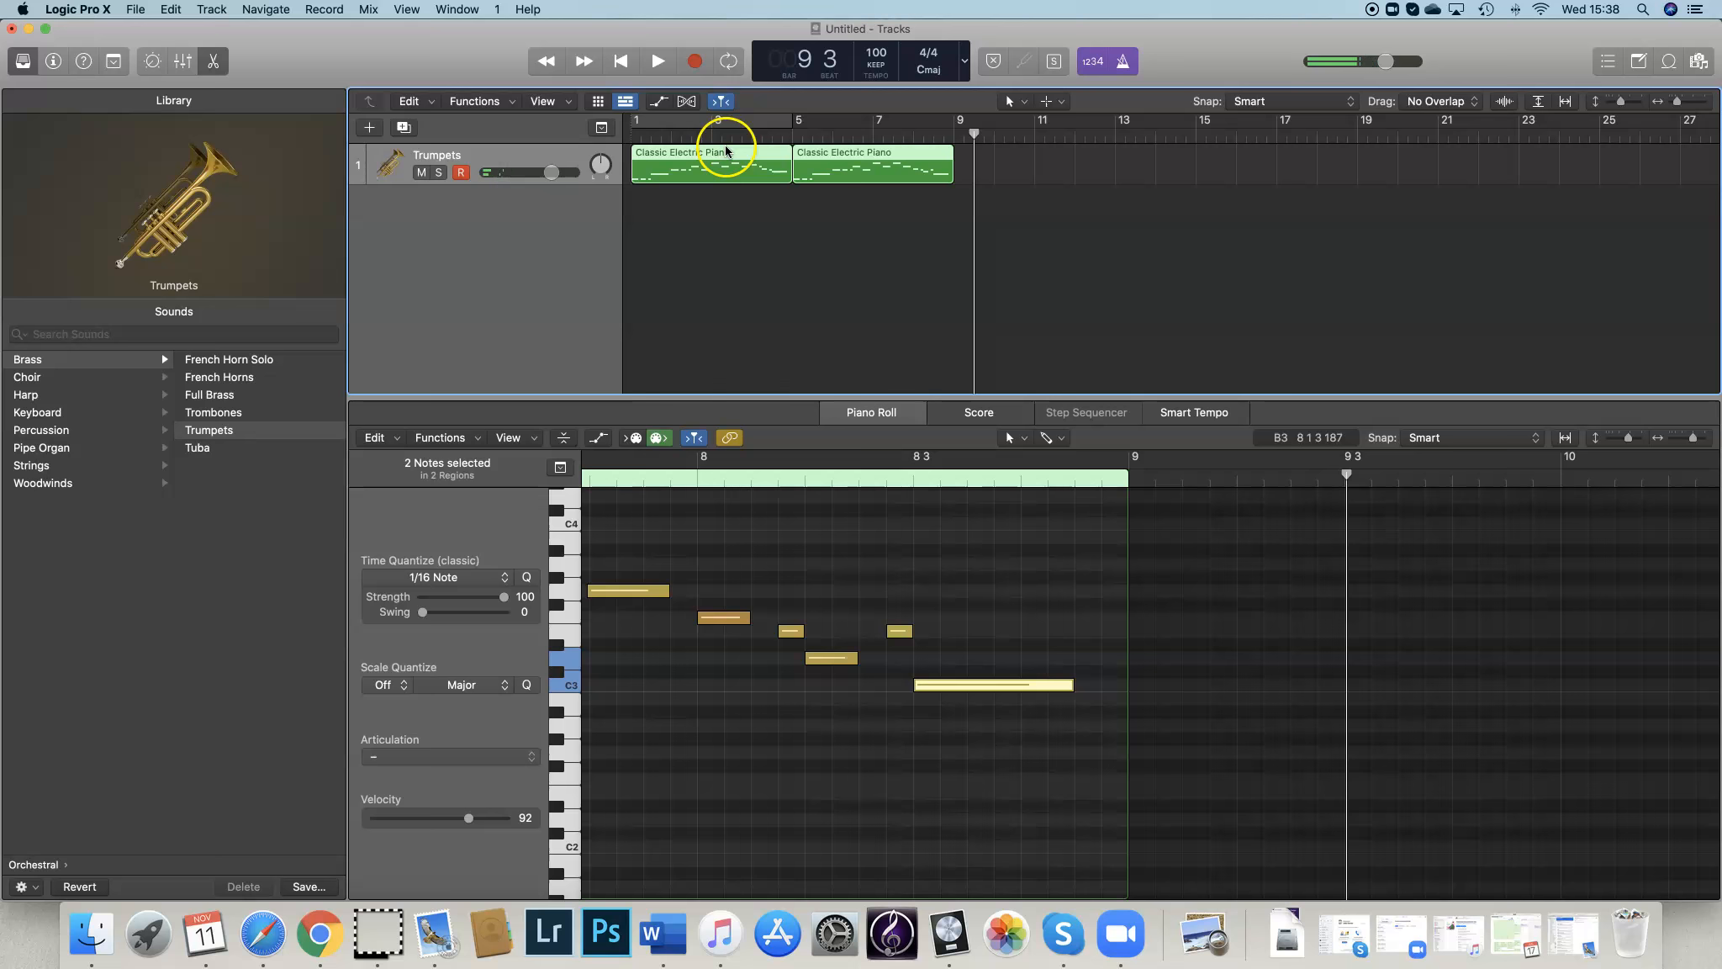